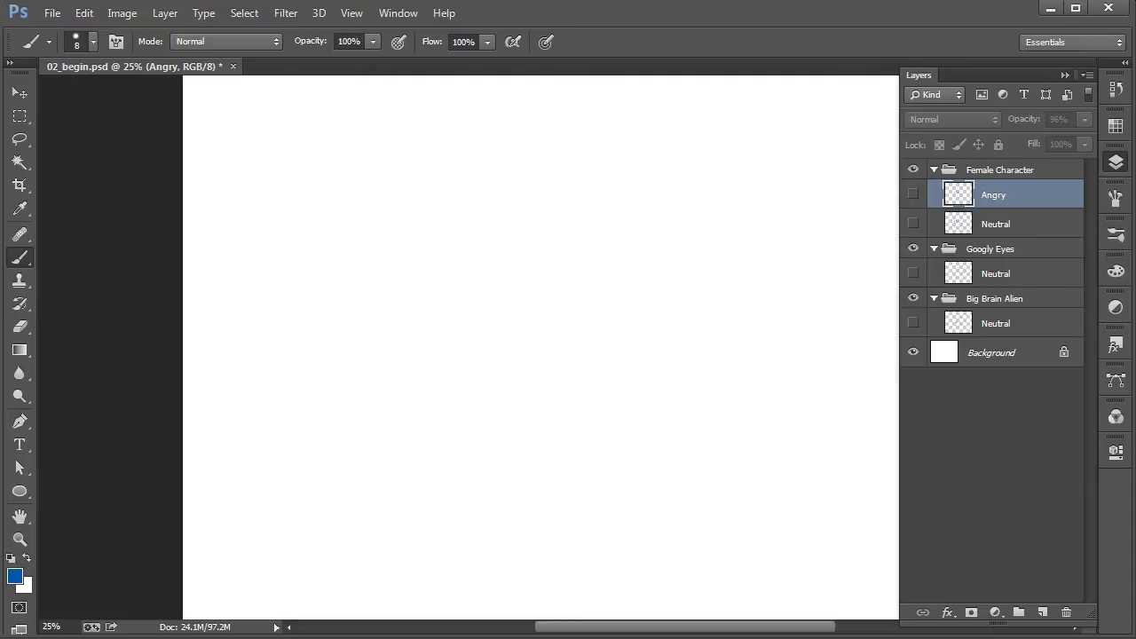
# Step: Bring up the text note listing the emotions and place it over the empty area beside the canvas
pyautogui.moveTo(0, 191); pyautogui.dragTo(363, 217)
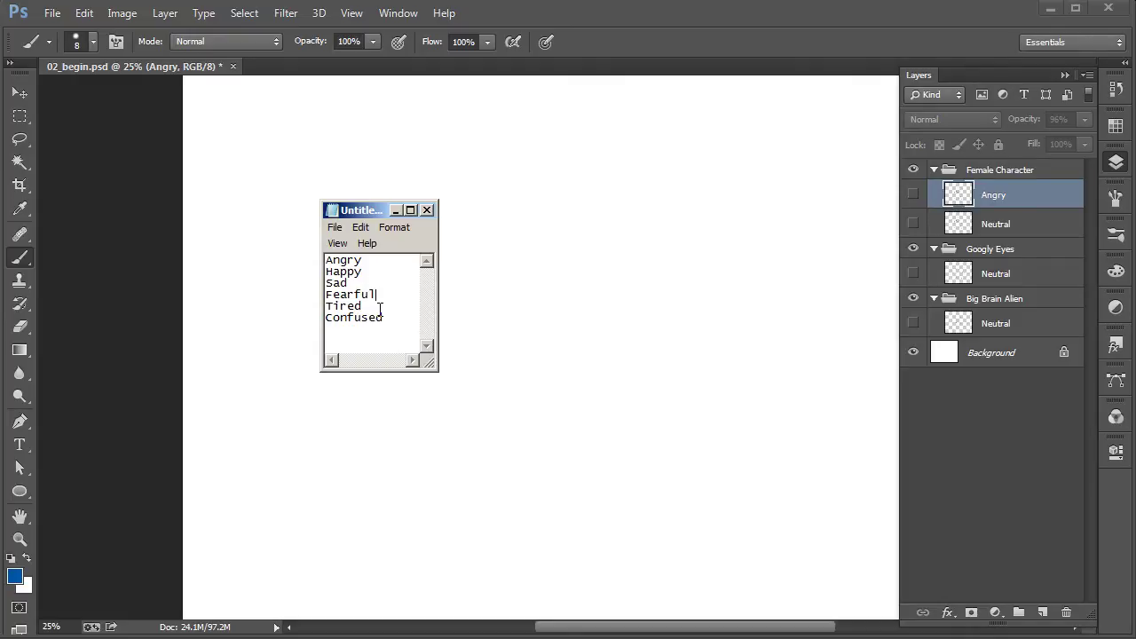
pyautogui.click(378, 261)
pyautogui.moveTo(363, 210); pyautogui.dragTo(226, 186)
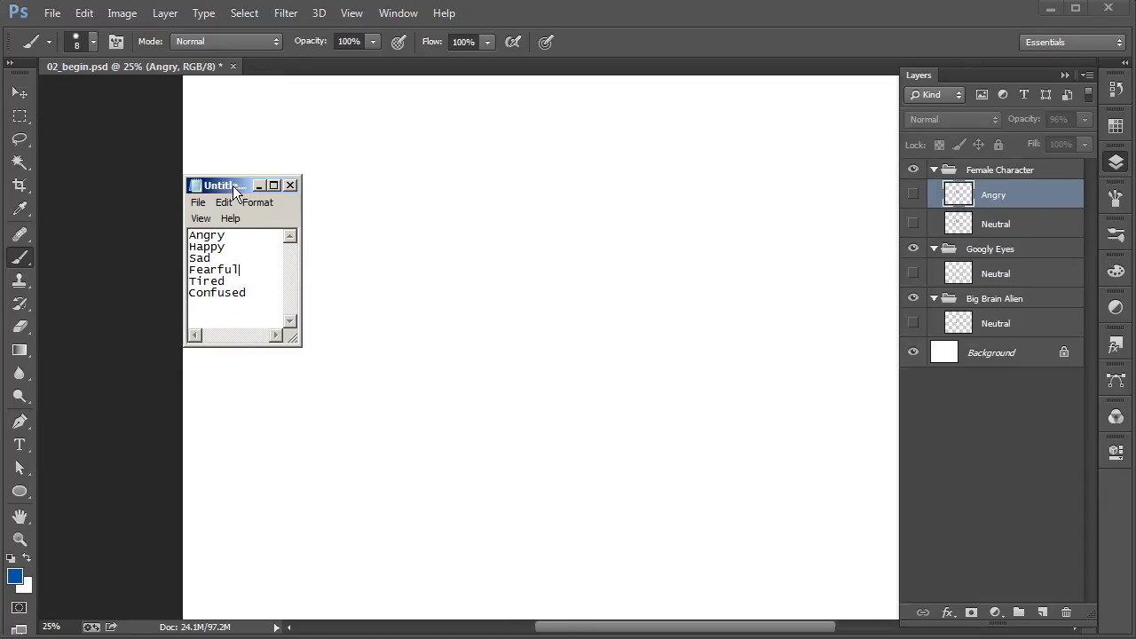
pyautogui.moveTo(233, 185); pyautogui.dragTo(105, 146)
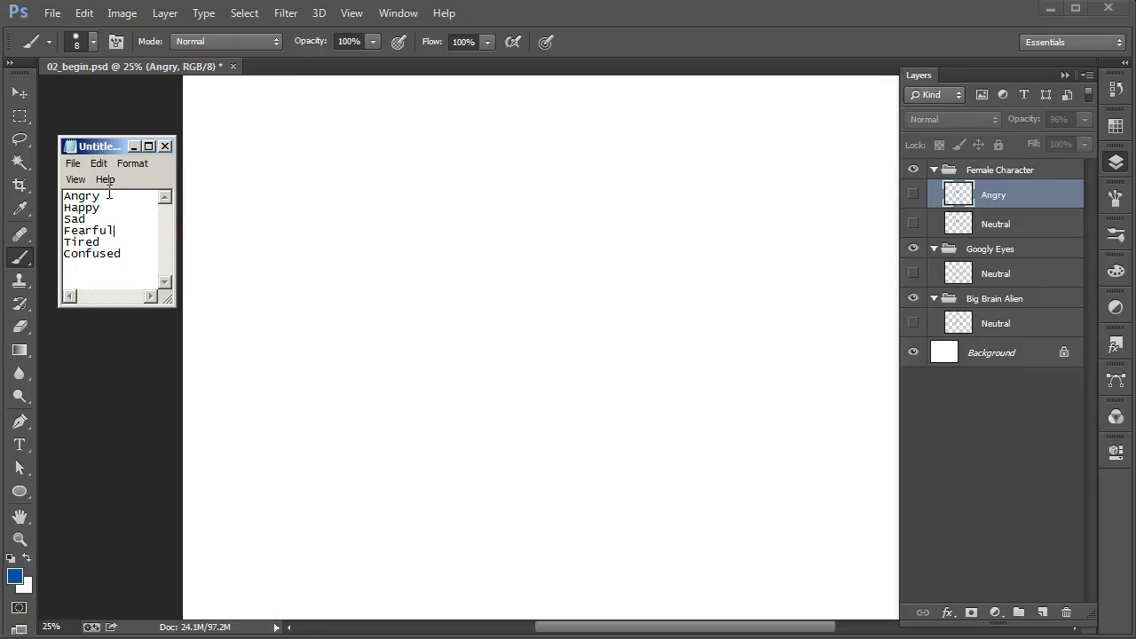
# Step: Preview the Neutral sketches of the Female Character, Big Brain Alien and Googly Eyes groups one at a time
pyautogui.click(913, 223)
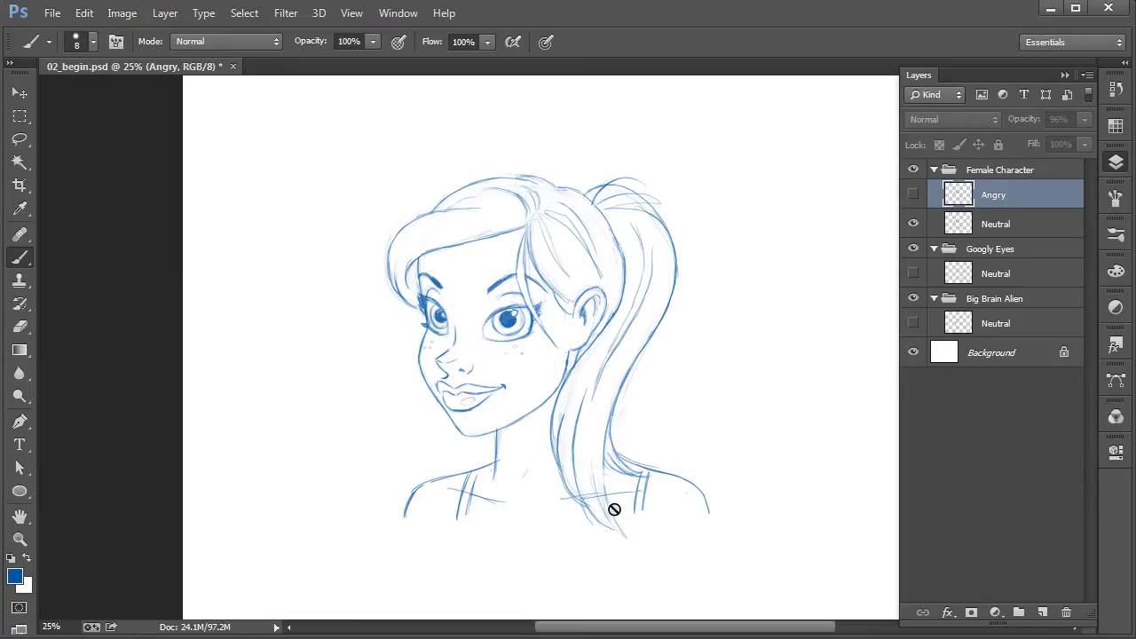
pyautogui.click(914, 224)
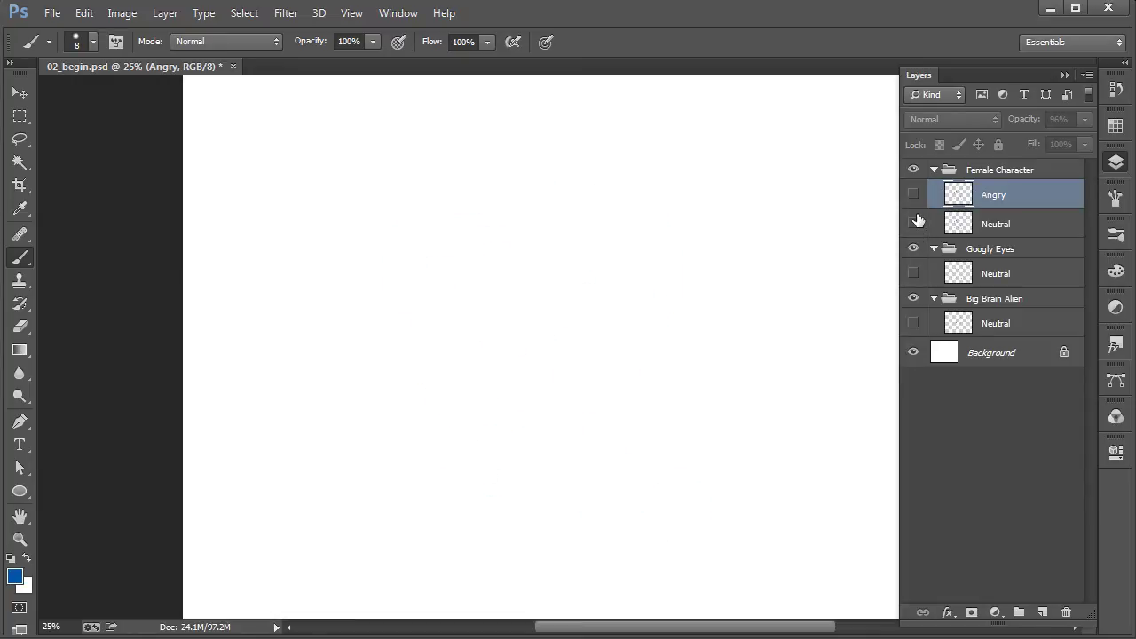
pyautogui.click(913, 324)
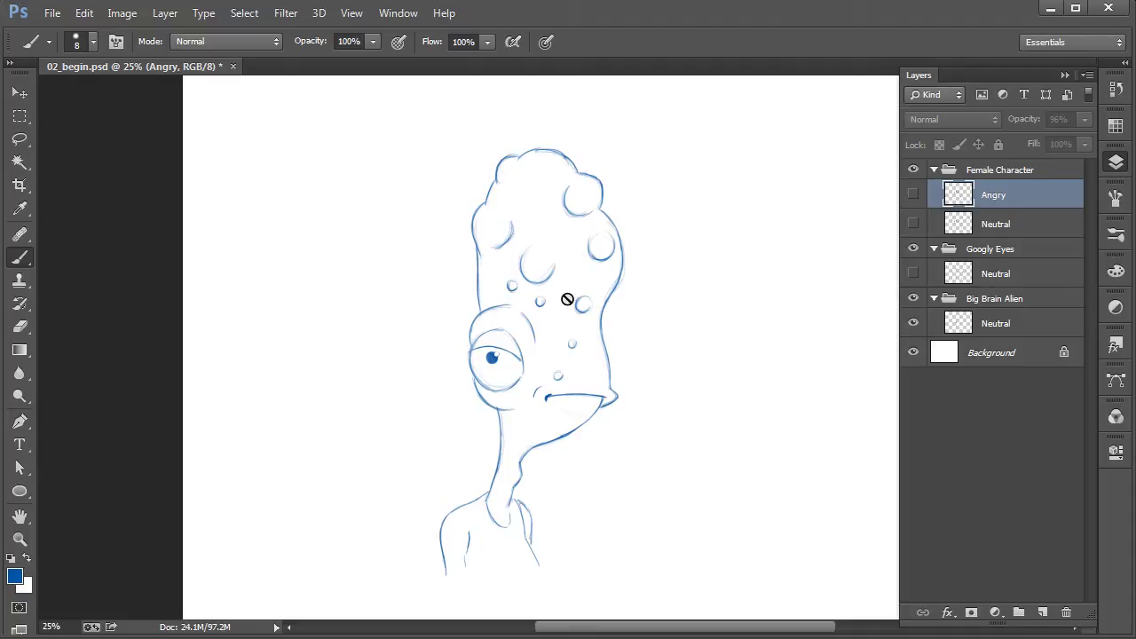
pyautogui.click(913, 323)
pyautogui.click(913, 274)
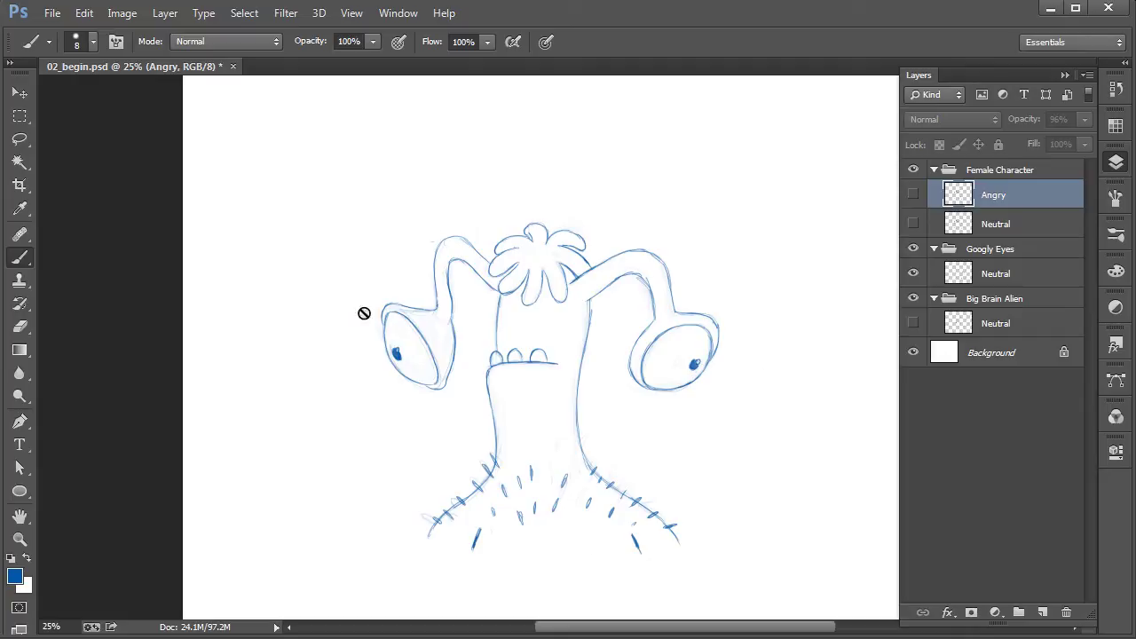
pyautogui.click(913, 276)
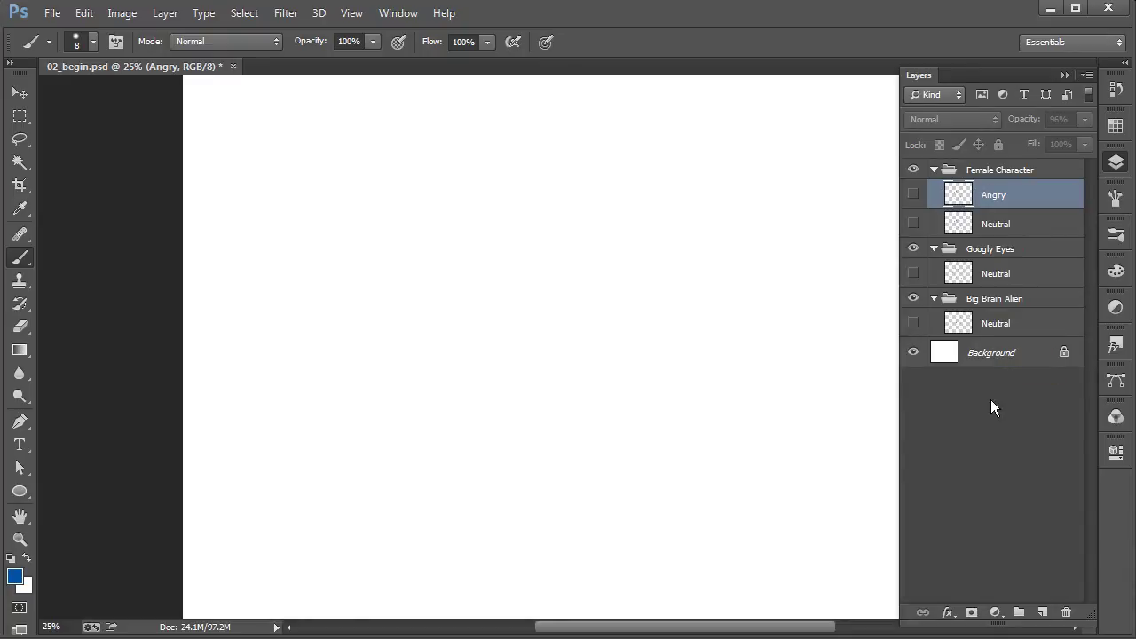
pyautogui.click(913, 224)
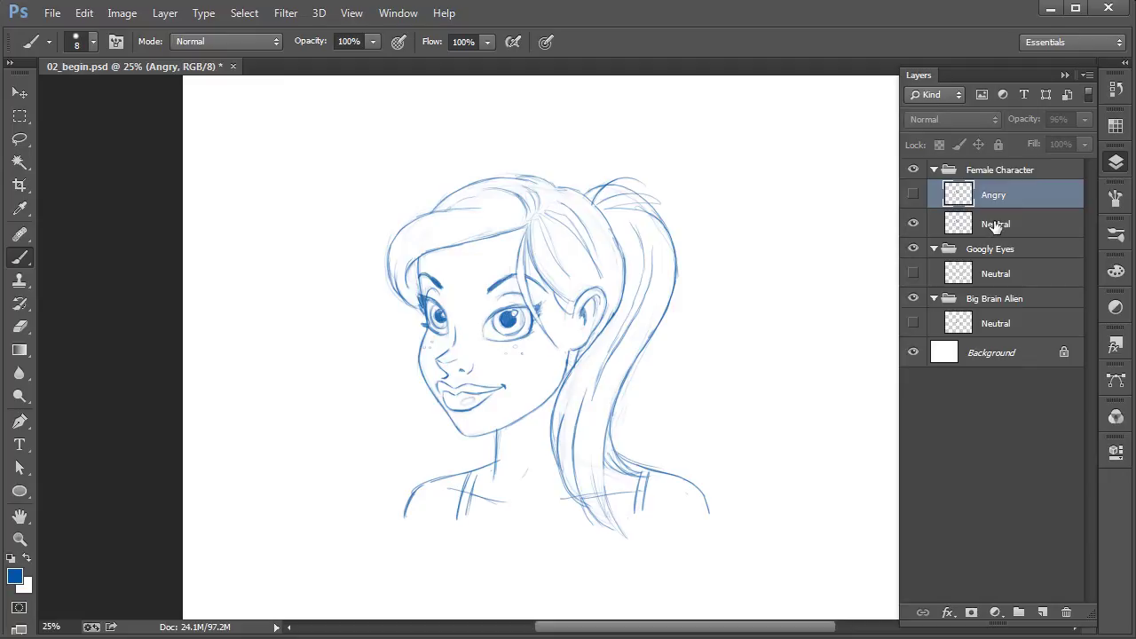
pyautogui.click(913, 224)
# Step: Show the Angry layer and set up a hard round brush with Shape Dynamics and Transfer enabled
pyautogui.click(913, 193)
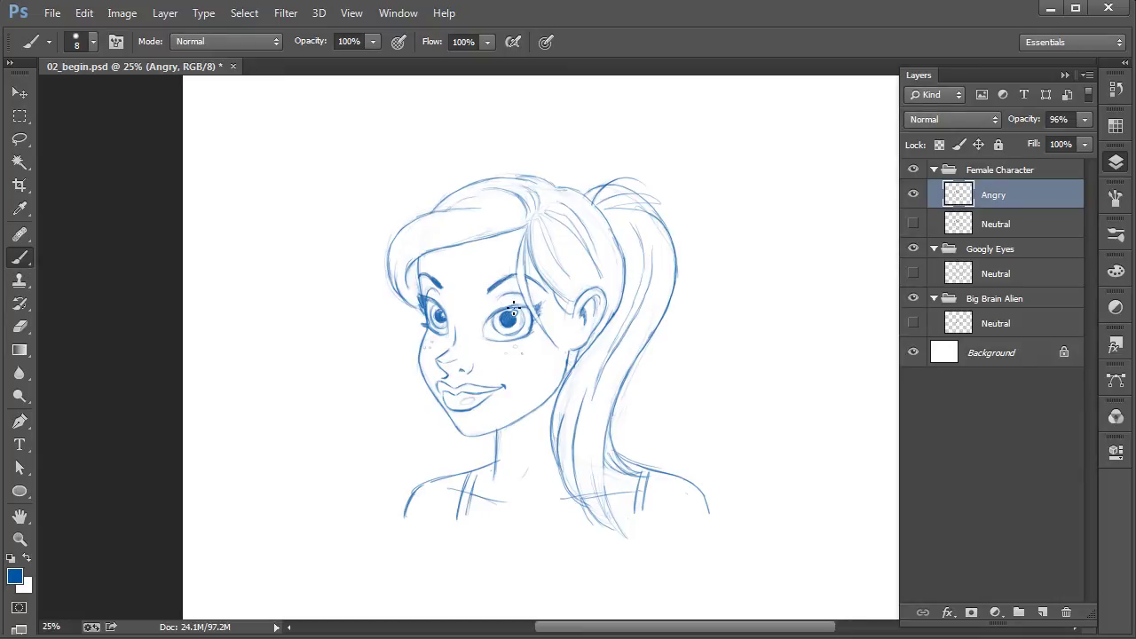
pyautogui.rightClick(510, 348)
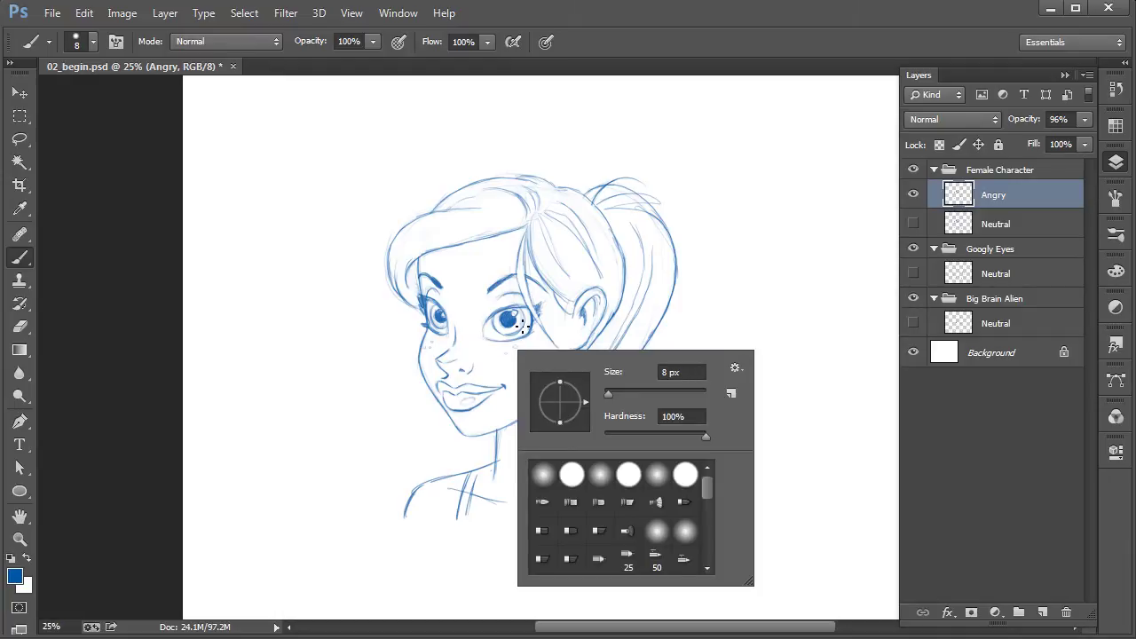
pyautogui.click(572, 475)
pyautogui.click(1115, 197)
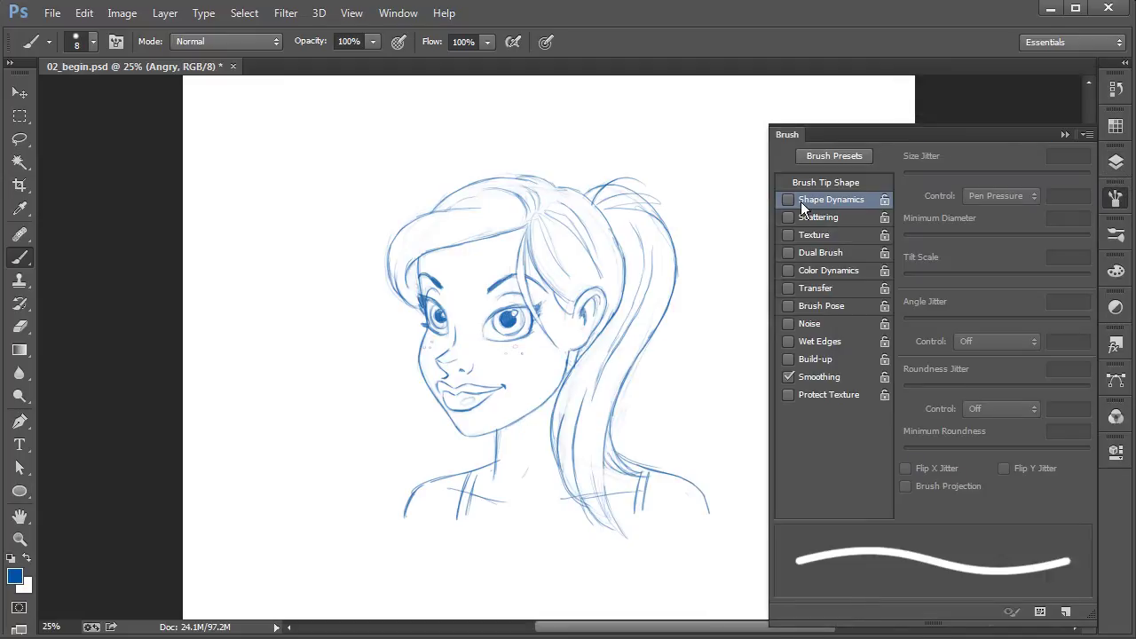
pyautogui.click(788, 198)
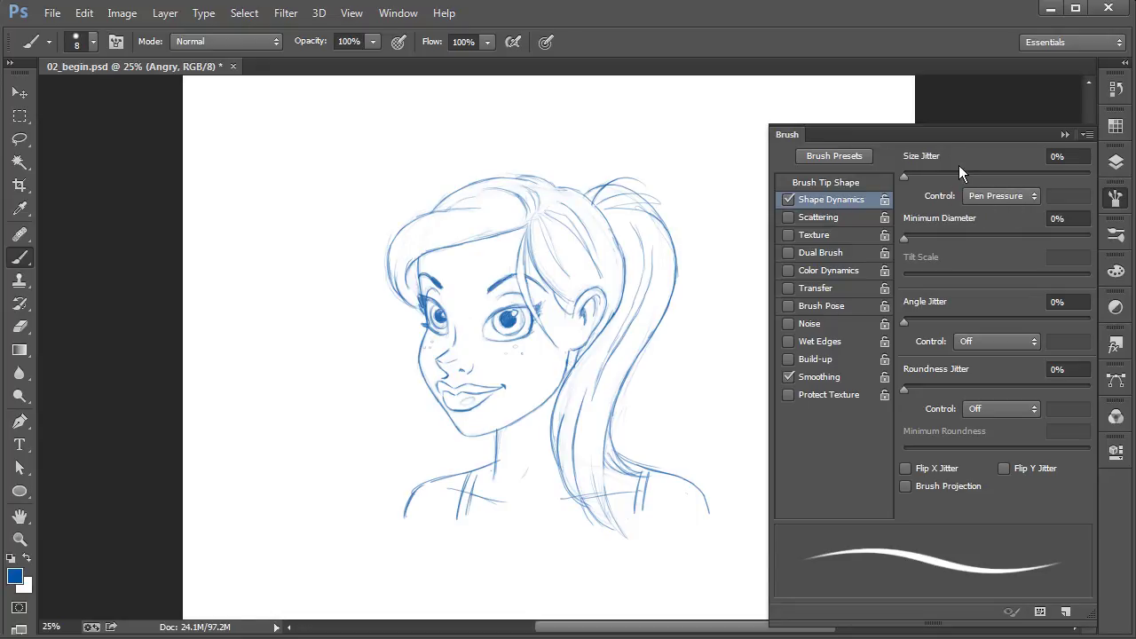
pyautogui.click(822, 291)
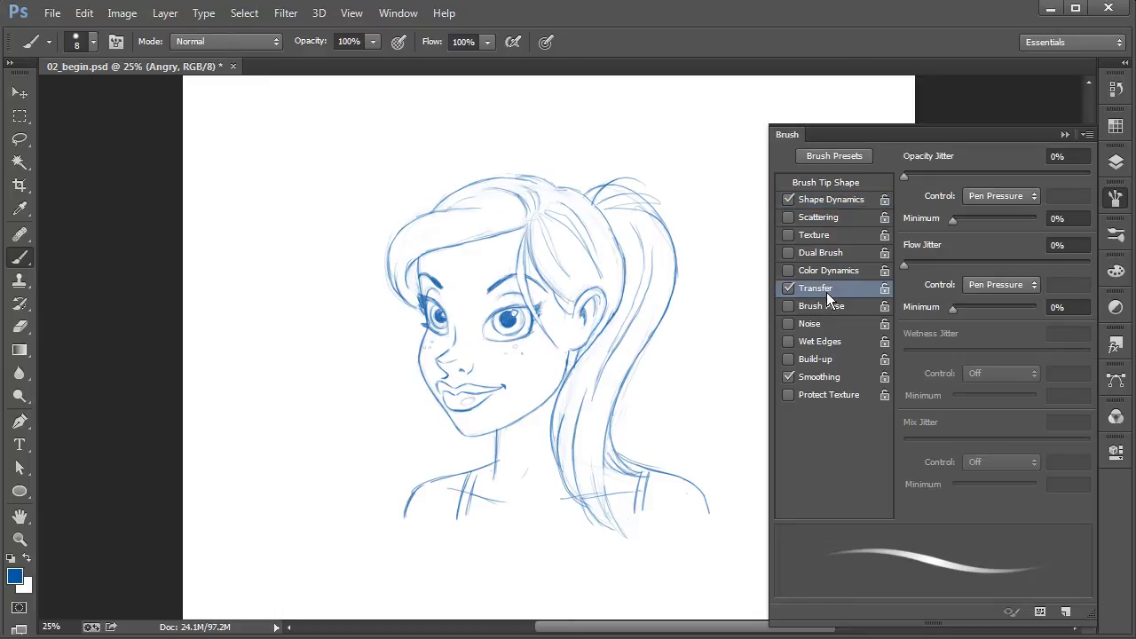
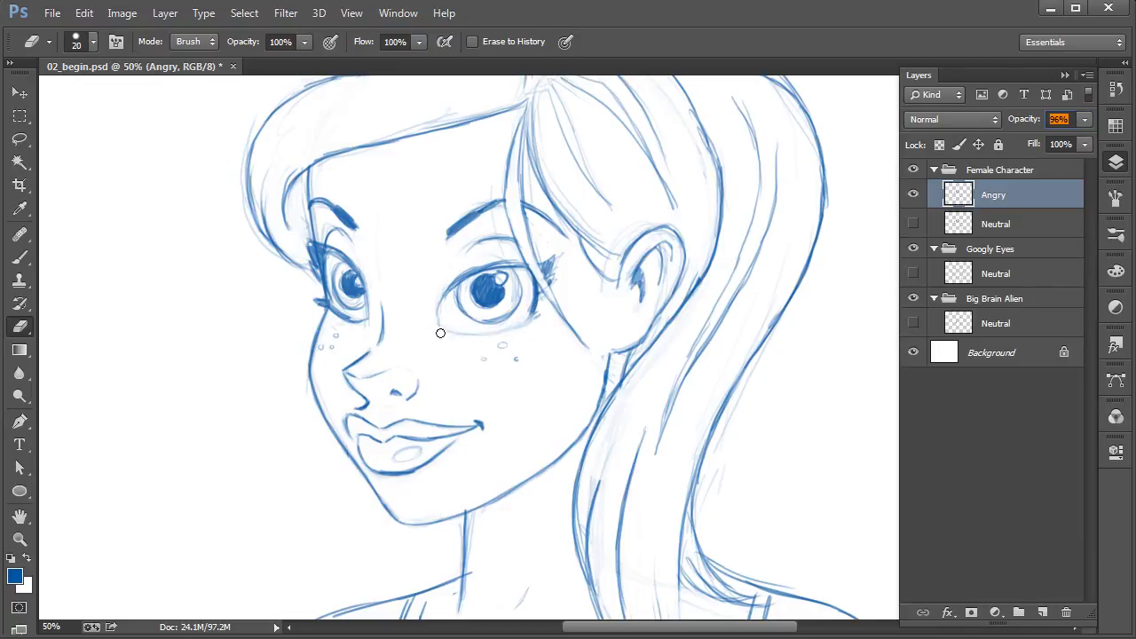
# Step: Erase the upper and lower lid lines of the near eye on the Angry layer with a 20 px eraser
pyautogui.press('Return')
pyautogui.moveTo(488, 268); pyautogui.dragTo(449, 285)
pyautogui.moveTo(502, 260); pyautogui.dragTo(454, 284)
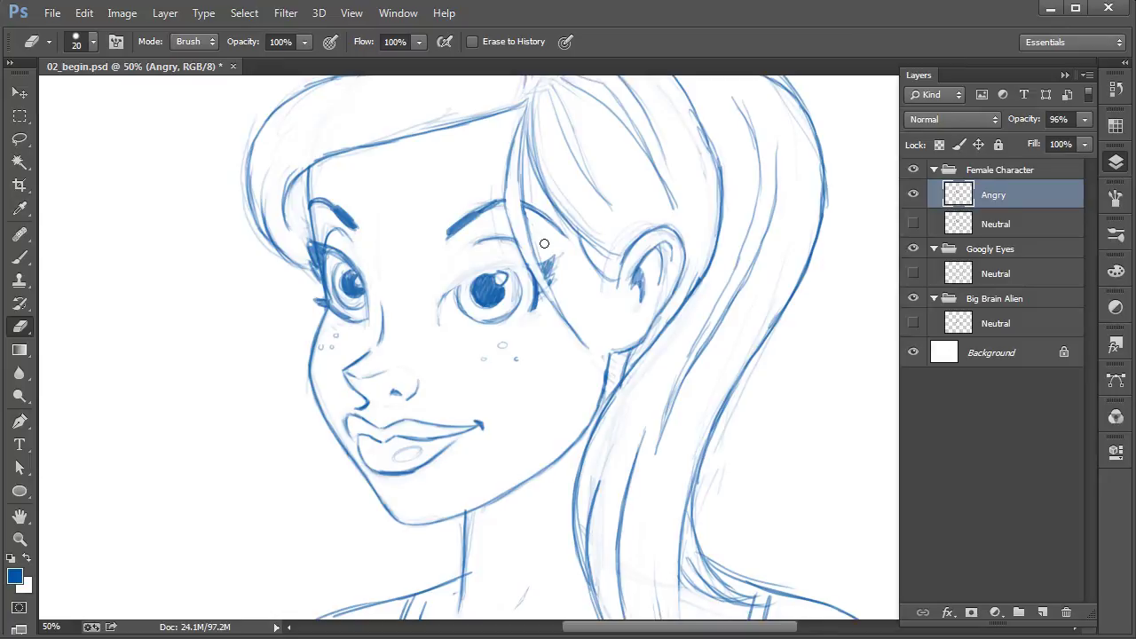
# Step: Redraw the near eye's upper and lower lids as narrowed, slanted lines with the 8 px brush
pyautogui.press('b')
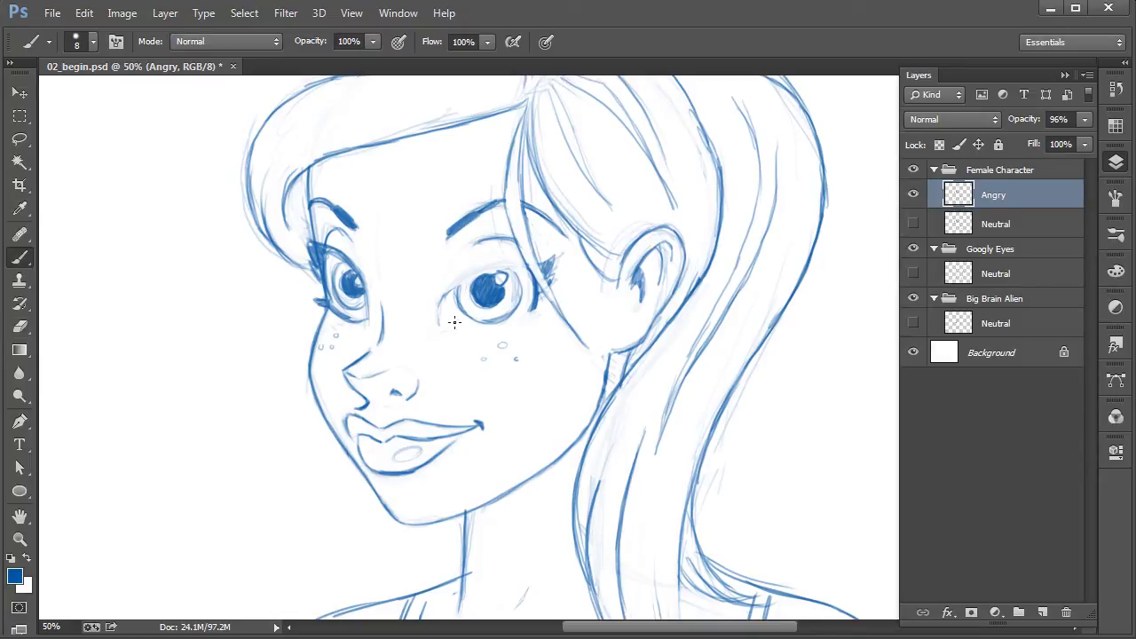
pyautogui.moveTo(433, 301)
pyautogui.mouseDown()
pyautogui.moveTo(491, 272)
pyautogui.moveTo(515, 268)
pyautogui.moveTo(455, 293)
pyautogui.moveTo(542, 265)
pyautogui.moveTo(552, 266)
pyautogui.moveTo(547, 284)
pyautogui.mouseUp()
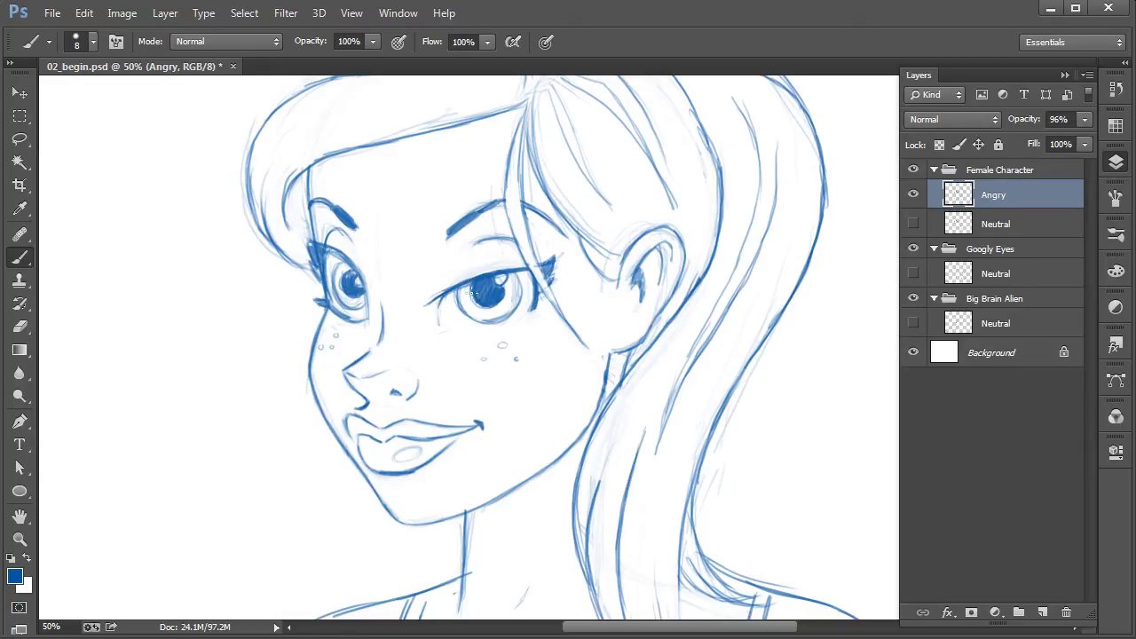
pyautogui.moveTo(552, 261); pyautogui.dragTo(546, 274)
pyautogui.moveTo(443, 330); pyautogui.dragTo(530, 312)
pyautogui.moveTo(454, 328)
pyautogui.mouseDown()
pyautogui.moveTo(546, 312)
pyautogui.moveTo(499, 318)
pyautogui.mouseUp()
pyautogui.moveTo(453, 330)
pyautogui.mouseDown()
pyautogui.moveTo(440, 332)
pyautogui.moveTo(450, 330)
pyautogui.mouseUp()
# Step: Erase the near eye's old iris and draw a new iris and dark pupil toward the nose, strengthening the upper lid
pyautogui.moveTo(481, 304)
pyautogui.mouseDown()
pyautogui.moveTo(504, 304)
pyautogui.moveTo(454, 303)
pyautogui.moveTo(497, 286)
pyautogui.moveTo(477, 284)
pyautogui.moveTo(517, 294)
pyautogui.moveTo(506, 303)
pyautogui.mouseUp()
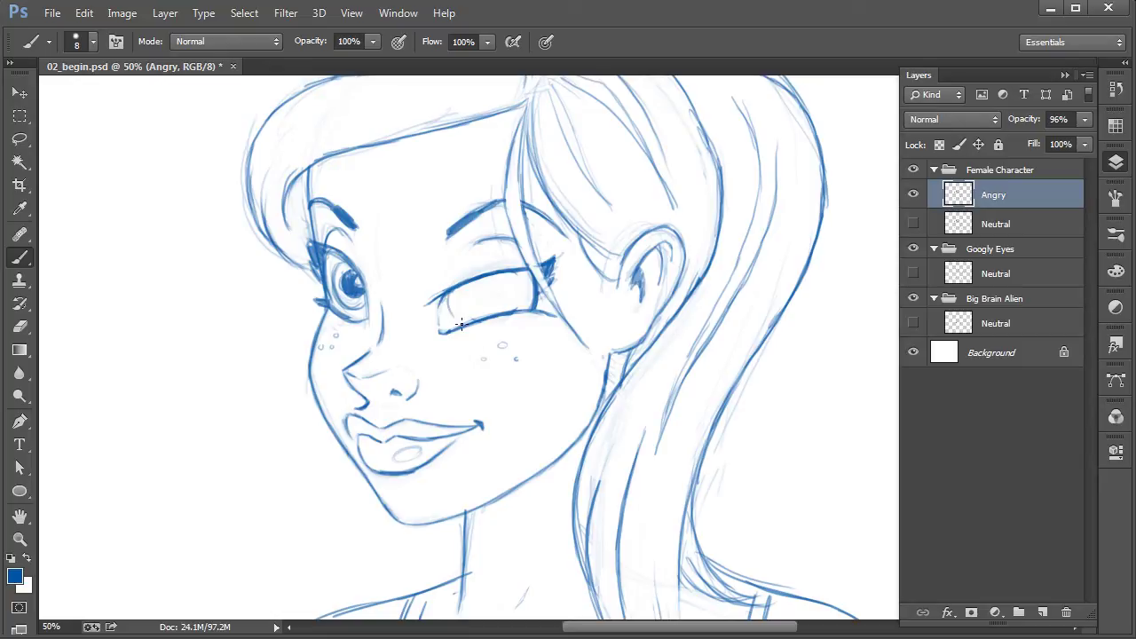
pyautogui.moveTo(452, 293); pyautogui.dragTo(461, 322)
pyautogui.moveTo(496, 286)
pyautogui.mouseDown()
pyautogui.moveTo(498, 312)
pyautogui.moveTo(496, 278)
pyautogui.moveTo(499, 309)
pyautogui.moveTo(449, 290)
pyautogui.moveTo(457, 322)
pyautogui.mouseUp()
pyautogui.moveTo(484, 278)
pyautogui.mouseDown()
pyautogui.moveTo(472, 310)
pyautogui.moveTo(489, 284)
pyautogui.moveTo(473, 287)
pyautogui.moveTo(481, 308)
pyautogui.moveTo(490, 294)
pyautogui.moveTo(488, 308)
pyautogui.moveTo(494, 294)
pyautogui.moveTo(456, 293)
pyautogui.moveTo(472, 309)
pyautogui.moveTo(480, 280)
pyautogui.moveTo(456, 289)
pyautogui.moveTo(474, 311)
pyautogui.moveTo(487, 283)
pyautogui.mouseUp()
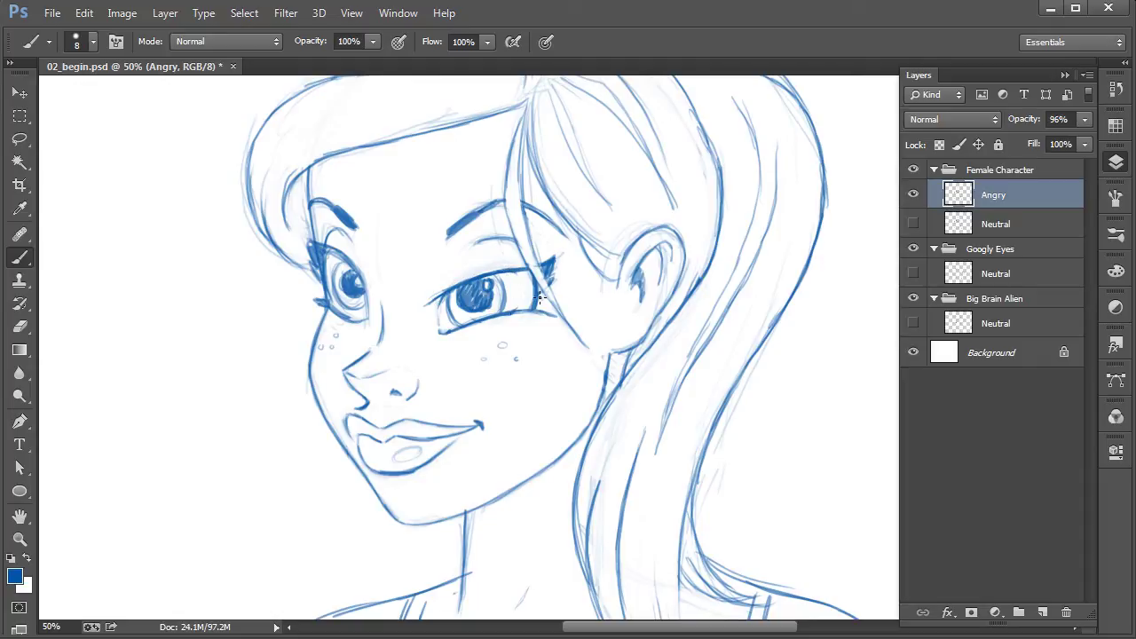
pyautogui.moveTo(463, 286); pyautogui.dragTo(552, 264)
# Step: Redraw the far eye with slanted, narrowed lids and a new iris, and touch up the near eye's inner corner
pyautogui.moveTo(340, 286)
pyautogui.mouseDown()
pyautogui.moveTo(357, 310)
pyautogui.moveTo(340, 281)
pyautogui.moveTo(343, 336)
pyautogui.moveTo(338, 313)
pyautogui.moveTo(356, 322)
pyautogui.moveTo(336, 250)
pyautogui.moveTo(368, 286)
pyautogui.moveTo(333, 254)
pyautogui.moveTo(366, 294)
pyautogui.moveTo(349, 295)
pyautogui.moveTo(368, 300)
pyautogui.moveTo(343, 287)
pyautogui.moveTo(349, 324)
pyautogui.moveTo(328, 311)
pyautogui.moveTo(364, 326)
pyautogui.moveTo(342, 283)
pyautogui.moveTo(366, 333)
pyautogui.moveTo(340, 312)
pyautogui.moveTo(366, 323)
pyautogui.mouseUp()
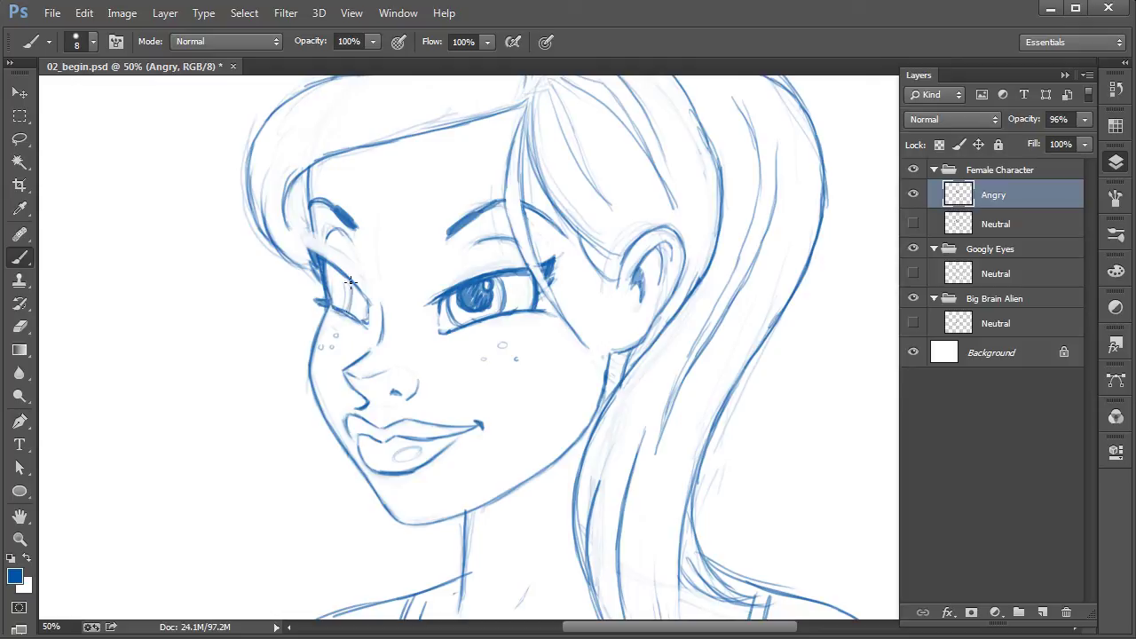
pyautogui.moveTo(333, 275); pyautogui.dragTo(355, 316)
pyautogui.moveTo(322, 267)
pyautogui.mouseDown()
pyautogui.moveTo(311, 256)
pyautogui.moveTo(353, 284)
pyautogui.mouseUp()
pyautogui.moveTo(363, 323); pyautogui.dragTo(361, 328)
pyautogui.moveTo(445, 334); pyautogui.dragTo(457, 327)
# Step: Erase both raised eyebrows and restore the hairline beside the far side of the forehead
pyautogui.moveTo(356, 229)
pyautogui.mouseDown()
pyautogui.moveTo(319, 210)
pyautogui.moveTo(339, 217)
pyautogui.moveTo(348, 191)
pyautogui.mouseUp()
pyautogui.moveTo(471, 231)
pyautogui.mouseDown()
pyautogui.moveTo(467, 215)
pyautogui.moveTo(469, 224)
pyautogui.moveTo(489, 187)
pyautogui.moveTo(530, 213)
pyautogui.mouseUp()
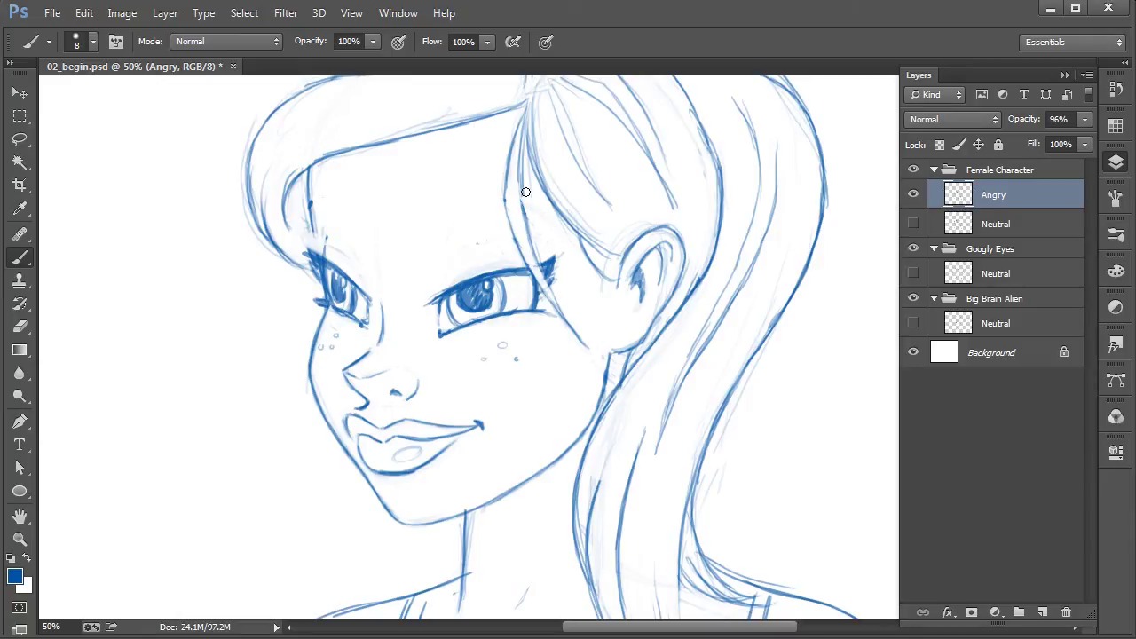
pyautogui.moveTo(312, 170); pyautogui.dragTo(320, 252)
# Step: Draw low, thick eyebrows slanting down toward the nose, with furrow marks at their inner ends
pyautogui.moveTo(428, 275); pyautogui.dragTo(500, 241)
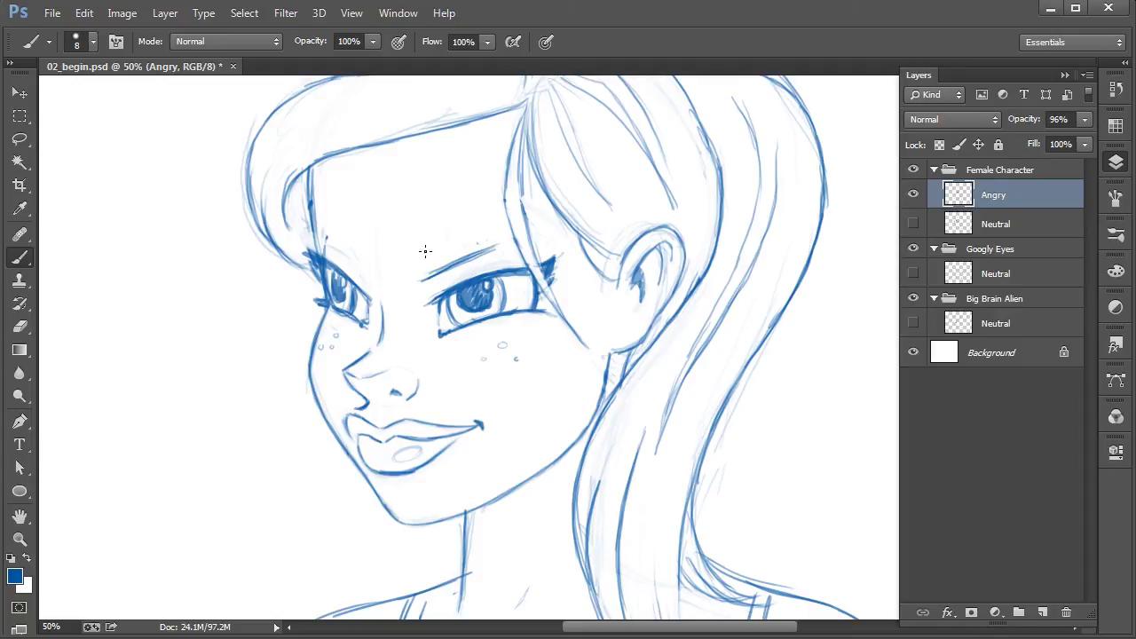
pyautogui.moveTo(405, 276)
pyautogui.mouseDown()
pyautogui.moveTo(442, 274)
pyautogui.moveTo(489, 245)
pyautogui.moveTo(429, 276)
pyautogui.moveTo(510, 241)
pyautogui.moveTo(560, 256)
pyautogui.mouseUp()
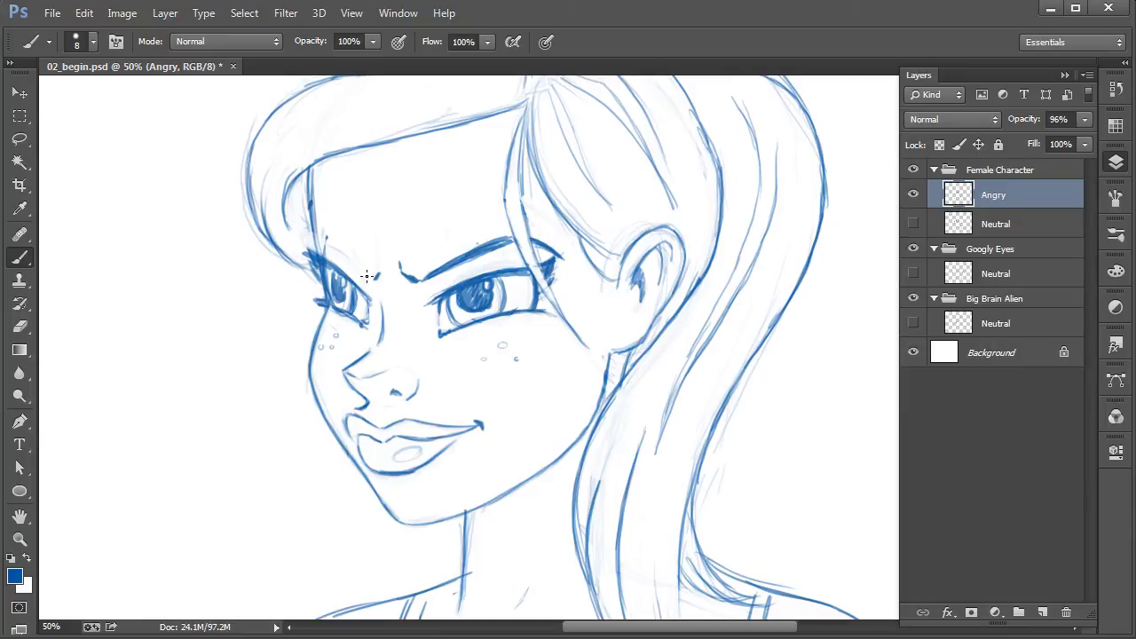
pyautogui.moveTo(345, 252)
pyautogui.mouseDown()
pyautogui.moveTo(367, 274)
pyautogui.moveTo(327, 237)
pyautogui.moveTo(316, 243)
pyautogui.moveTo(333, 240)
pyautogui.moveTo(376, 278)
pyautogui.moveTo(382, 266)
pyautogui.mouseUp()
pyautogui.moveTo(458, 269)
pyautogui.mouseDown()
pyautogui.moveTo(518, 252)
pyautogui.moveTo(508, 252)
pyautogui.mouseUp()
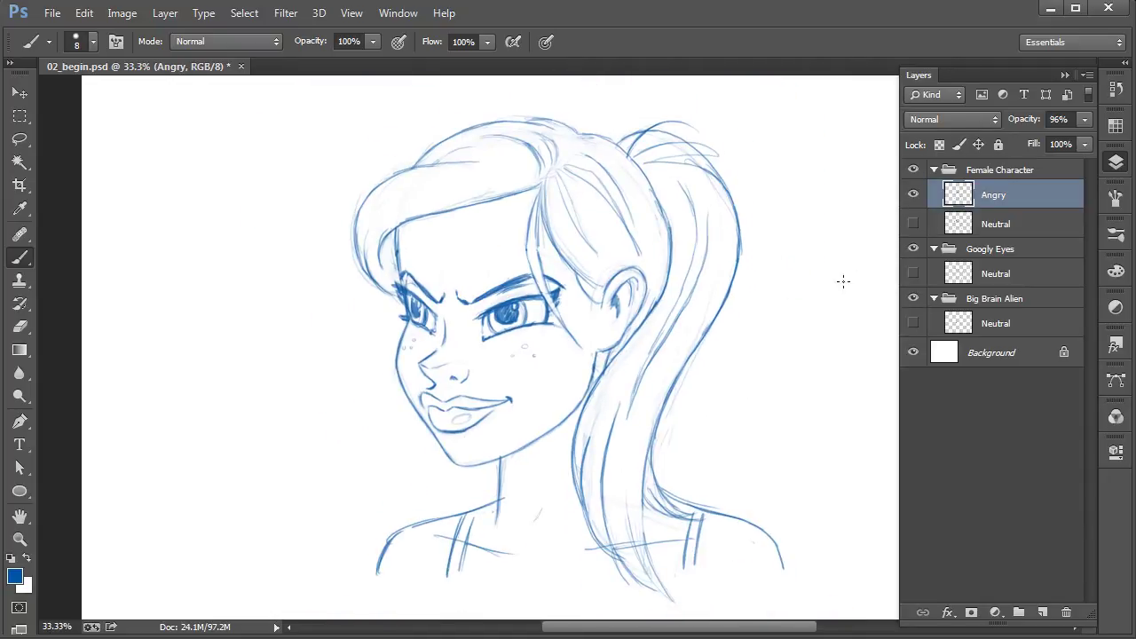
# Step: Compare the Angry drawing with the Neutral one by switching the visibility of the two layers
pyautogui.click(913, 194)
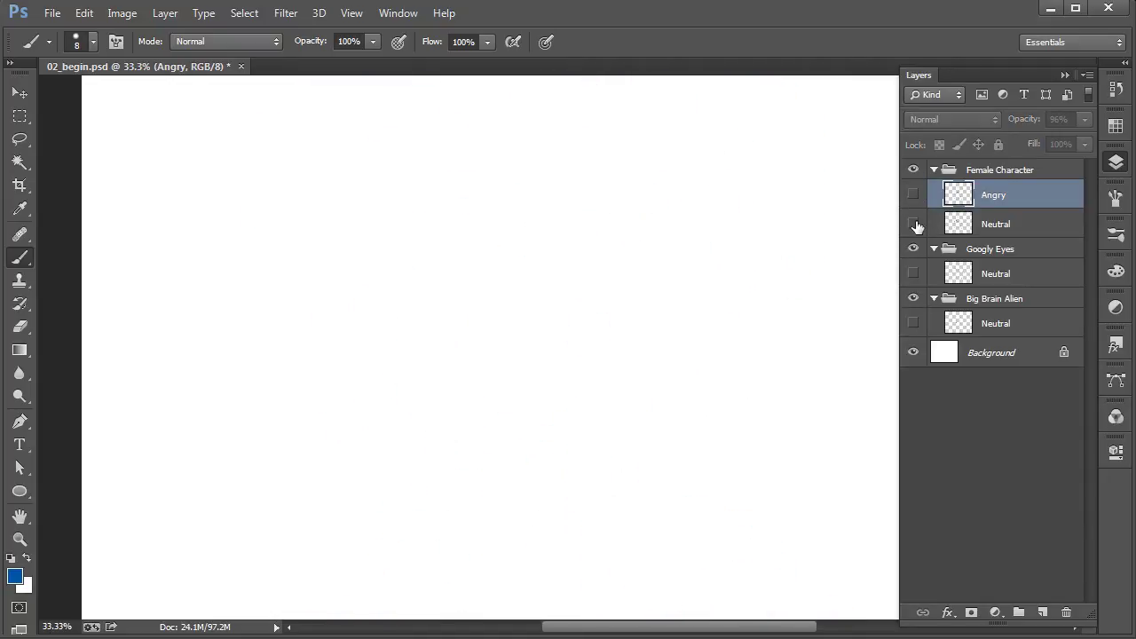
pyautogui.click(912, 224)
pyautogui.click(912, 223)
pyautogui.click(913, 195)
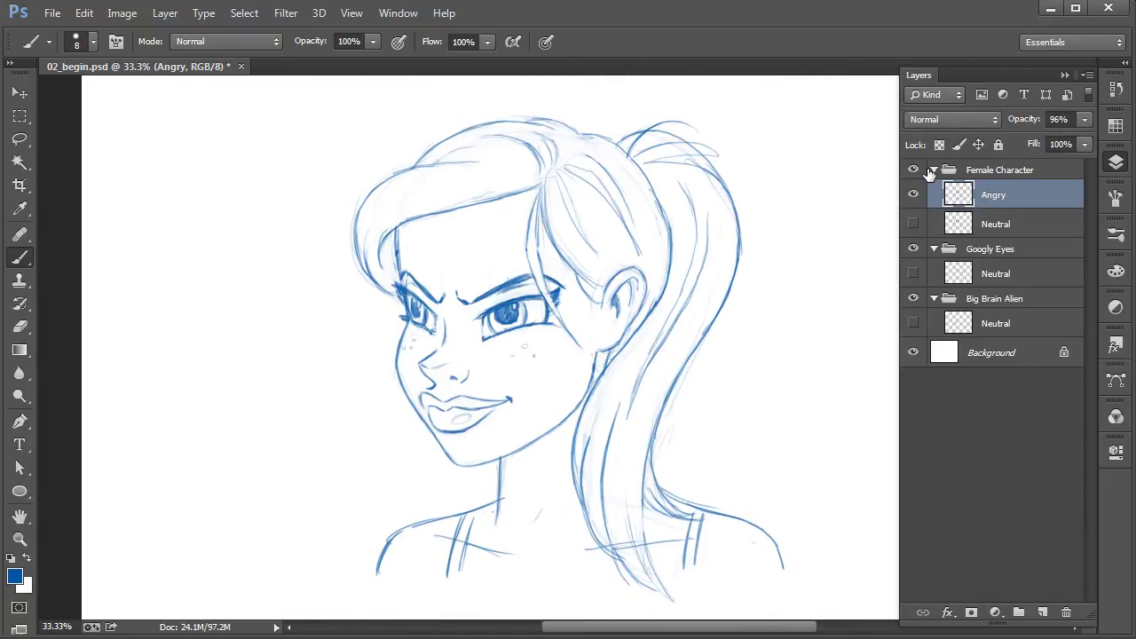
# Step: Lasso the nose, transform it slightly upward toward the eyes, deselect it and return to the brush
pyautogui.hotkey('ctrl', '+')
pyautogui.hotkey('ctrl', '+')
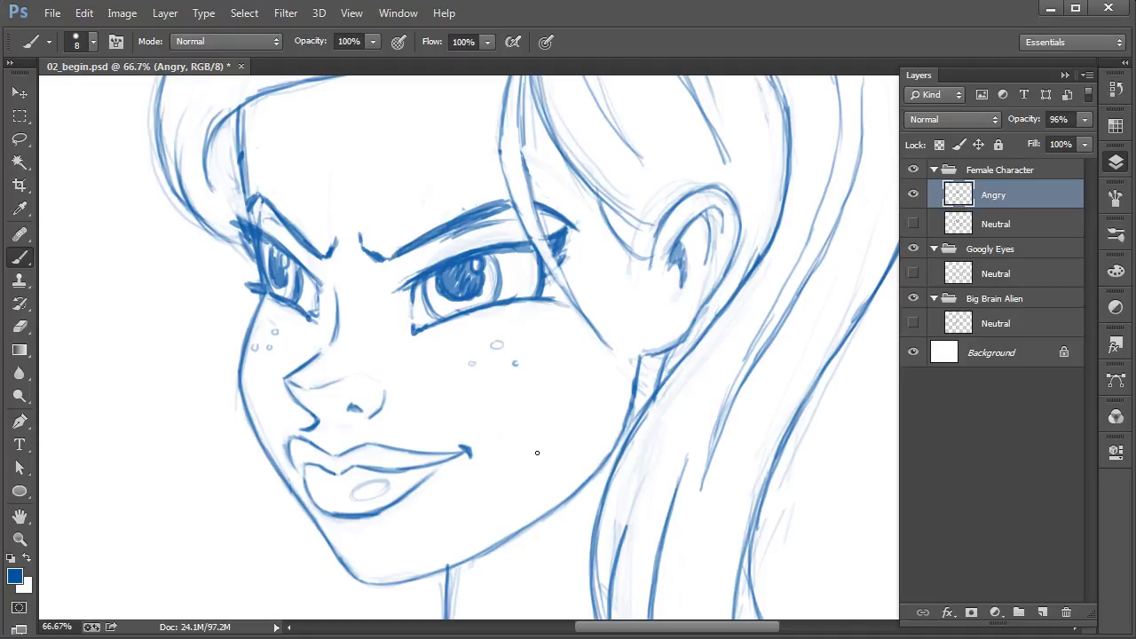
pyautogui.moveTo(477, 489); pyautogui.dragTo(484, 438)
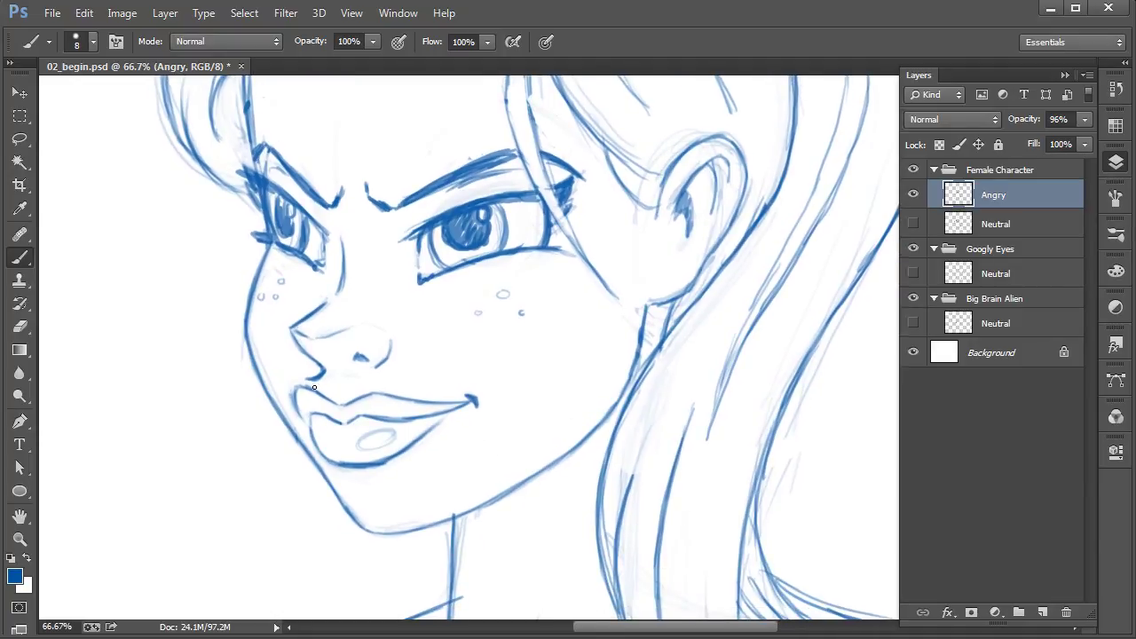
pyautogui.press('l')
pyautogui.moveTo(328, 384)
pyautogui.mouseDown()
pyautogui.moveTo(311, 382)
pyautogui.moveTo(280, 344)
pyautogui.moveTo(327, 299)
pyautogui.moveTo(413, 365)
pyautogui.moveTo(338, 387)
pyautogui.moveTo(385, 367)
pyautogui.mouseUp()
pyautogui.rightClick(372, 323)
pyautogui.click(420, 504)
pyautogui.press('Return')
pyautogui.hotkey('ctrl', 'd')
pyautogui.click(20, 258)
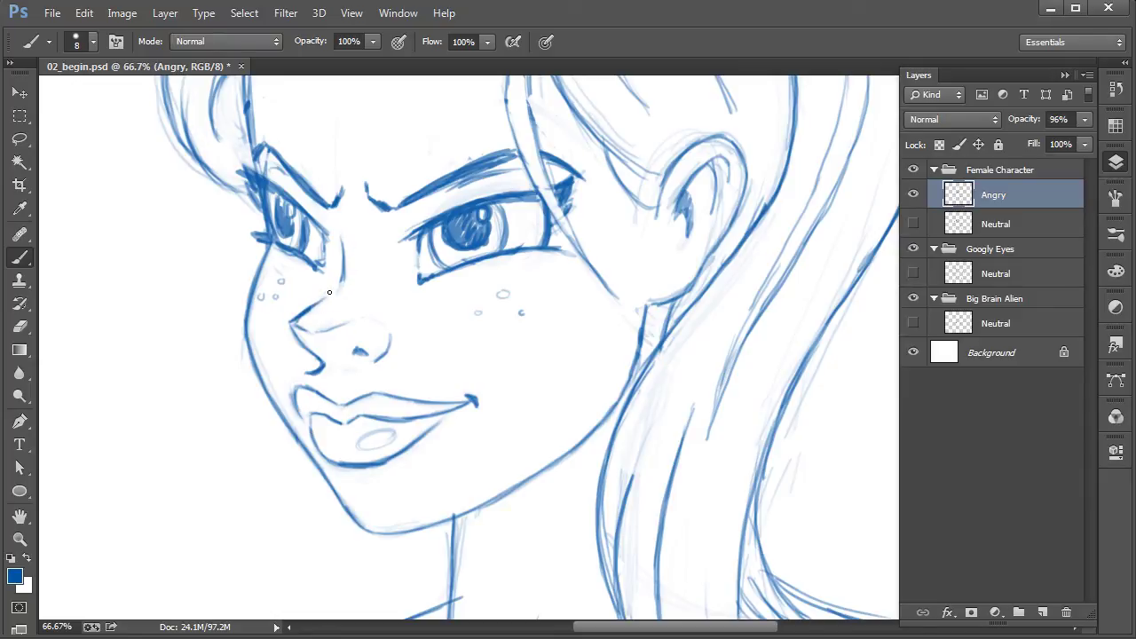
# Step: Draw a wrinkle across the nose bridge and reshape the far cheek contour into a fuller bulge under the eye
pyautogui.moveTo(330, 295)
pyautogui.mouseDown()
pyautogui.moveTo(356, 301)
pyautogui.moveTo(339, 286)
pyautogui.moveTo(348, 283)
pyautogui.moveTo(328, 288)
pyautogui.moveTo(363, 288)
pyautogui.moveTo(347, 285)
pyautogui.moveTo(359, 290)
pyautogui.moveTo(332, 287)
pyautogui.mouseUp()
pyautogui.moveTo(260, 258)
pyautogui.mouseDown()
pyautogui.moveTo(249, 348)
pyautogui.moveTo(245, 284)
pyautogui.moveTo(264, 246)
pyautogui.moveTo(252, 318)
pyautogui.mouseUp()
pyautogui.moveTo(267, 267); pyautogui.dragTo(259, 283)
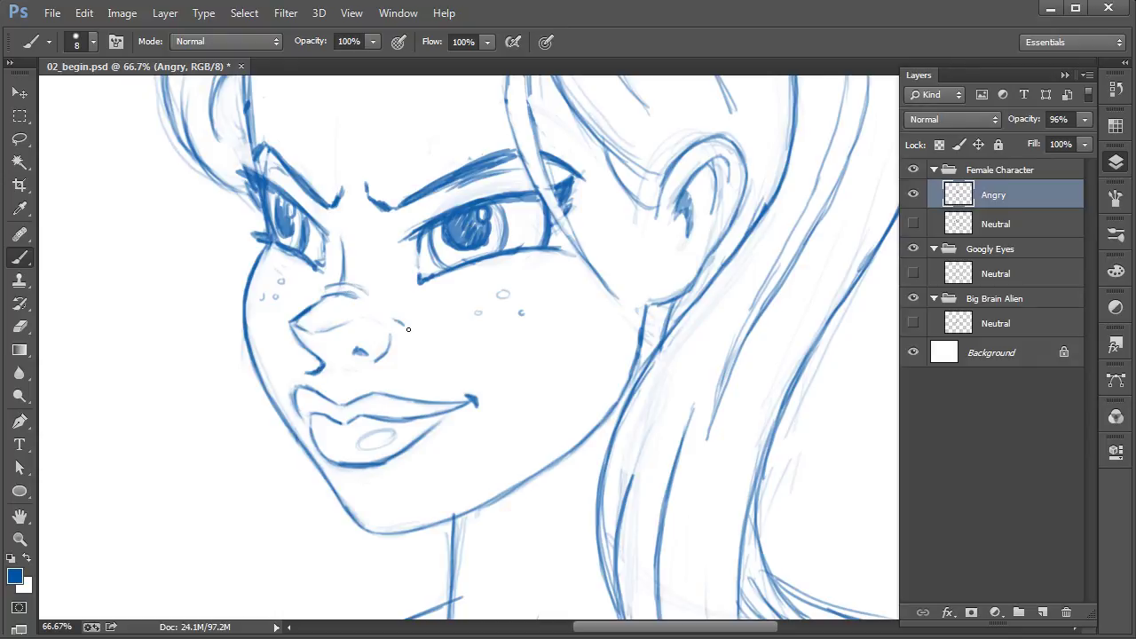
# Step: Add a crease beside the flared nostril and refine the lines around the near eye
pyautogui.moveTo(397, 315); pyautogui.dragTo(418, 339)
pyautogui.moveTo(479, 263); pyautogui.dragTo(568, 248)
pyautogui.moveTo(506, 317)
pyautogui.mouseDown()
pyautogui.moveTo(518, 436)
pyautogui.moveTo(512, 321)
pyautogui.mouseUp()
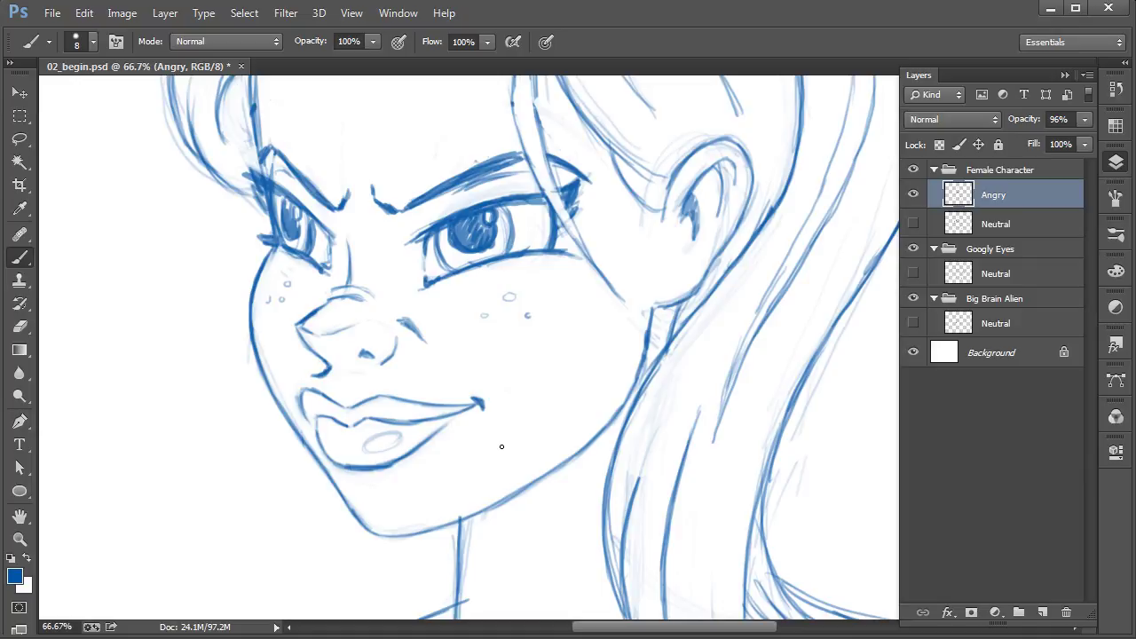
pyautogui.moveTo(424, 240); pyautogui.dragTo(440, 219)
pyautogui.hotkey('ctrl', '-')
pyautogui.hotkey('ctrl', '-')
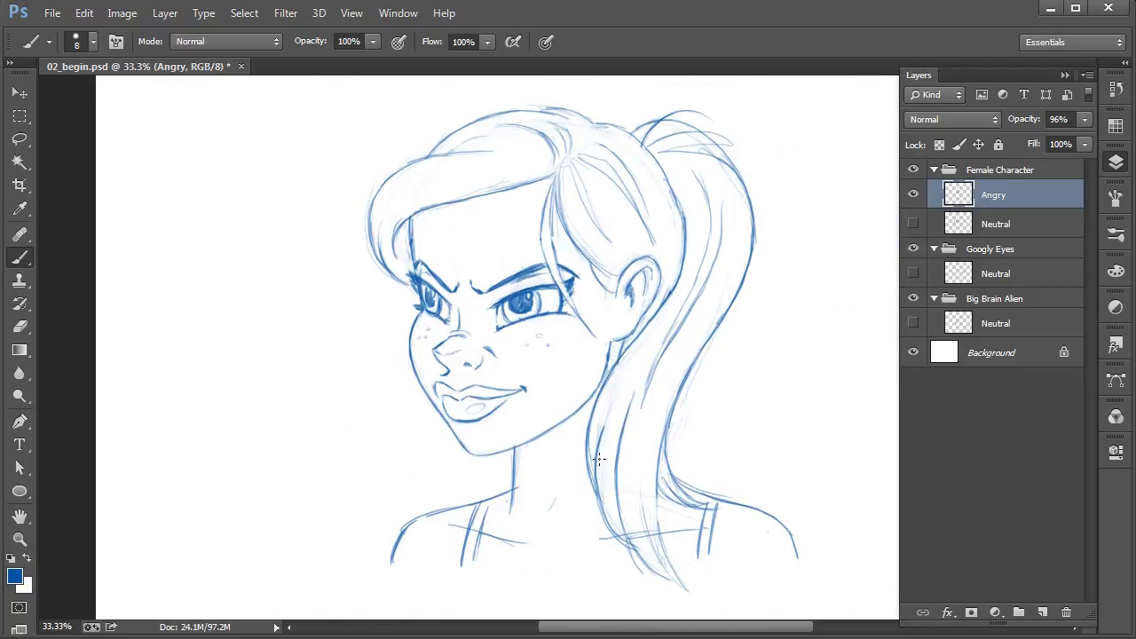
pyautogui.hotkey('ctrl', '+')
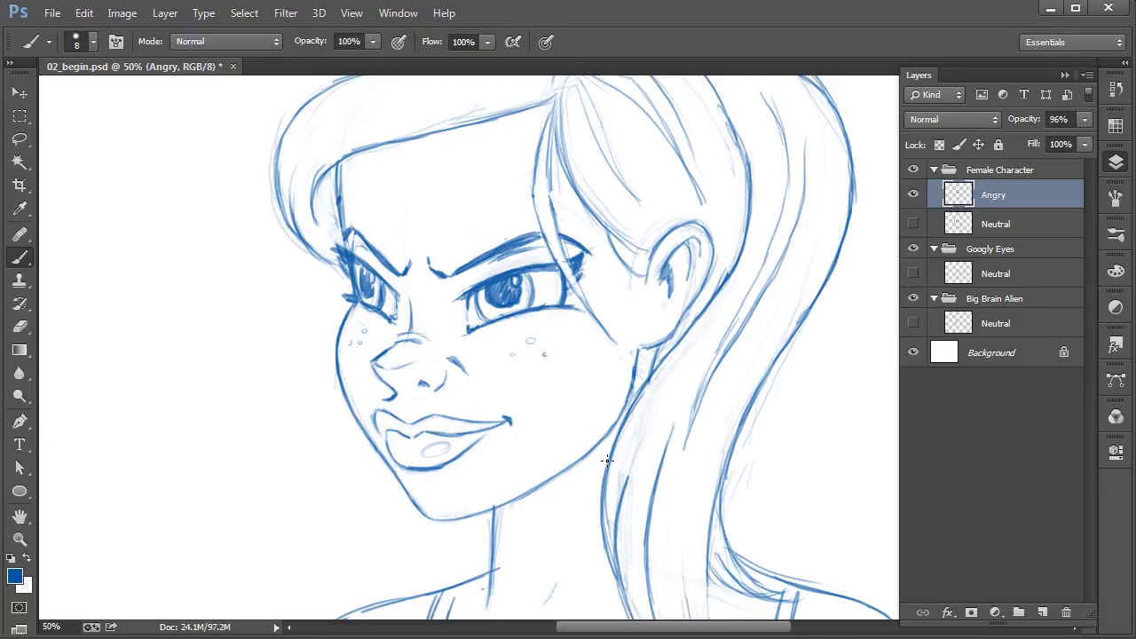
pyautogui.scroll(1, 479, 474)
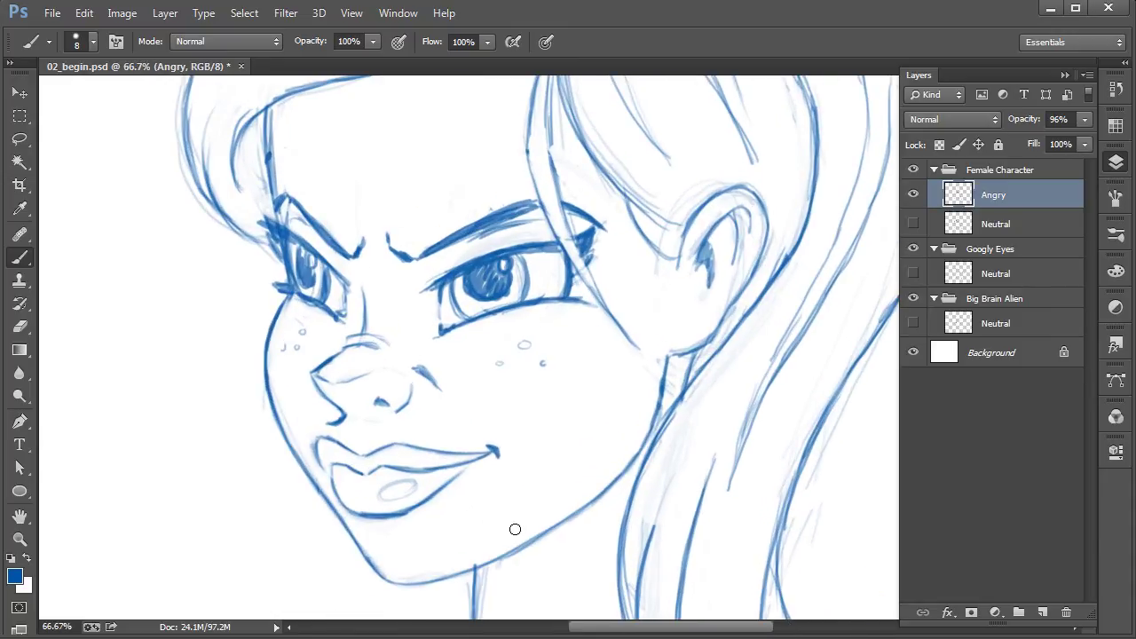
# Step: Erase the smiling mouth corner and lower lip, and redraw the upper lip curving down into a frown
pyautogui.moveTo(524, 522); pyautogui.dragTo(545, 438)
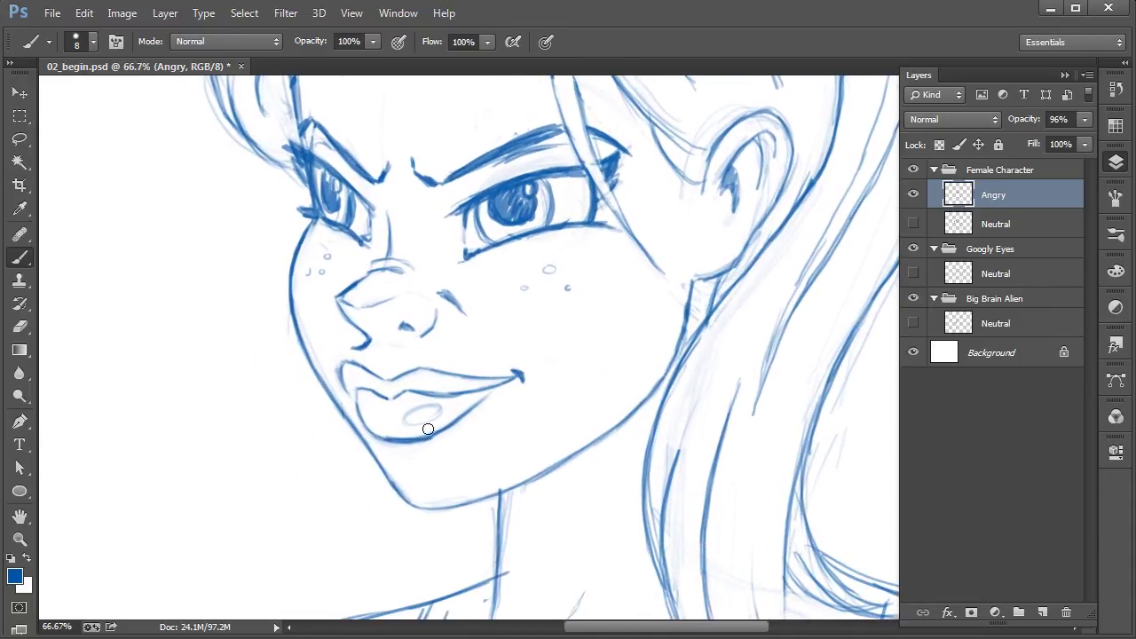
pyautogui.moveTo(359, 410)
pyautogui.mouseDown()
pyautogui.moveTo(420, 434)
pyautogui.moveTo(482, 404)
pyautogui.mouseUp()
pyautogui.moveTo(393, 422)
pyautogui.mouseDown()
pyautogui.moveTo(468, 393)
pyautogui.moveTo(414, 397)
pyautogui.moveTo(451, 388)
pyautogui.moveTo(440, 376)
pyautogui.moveTo(484, 396)
pyautogui.mouseUp()
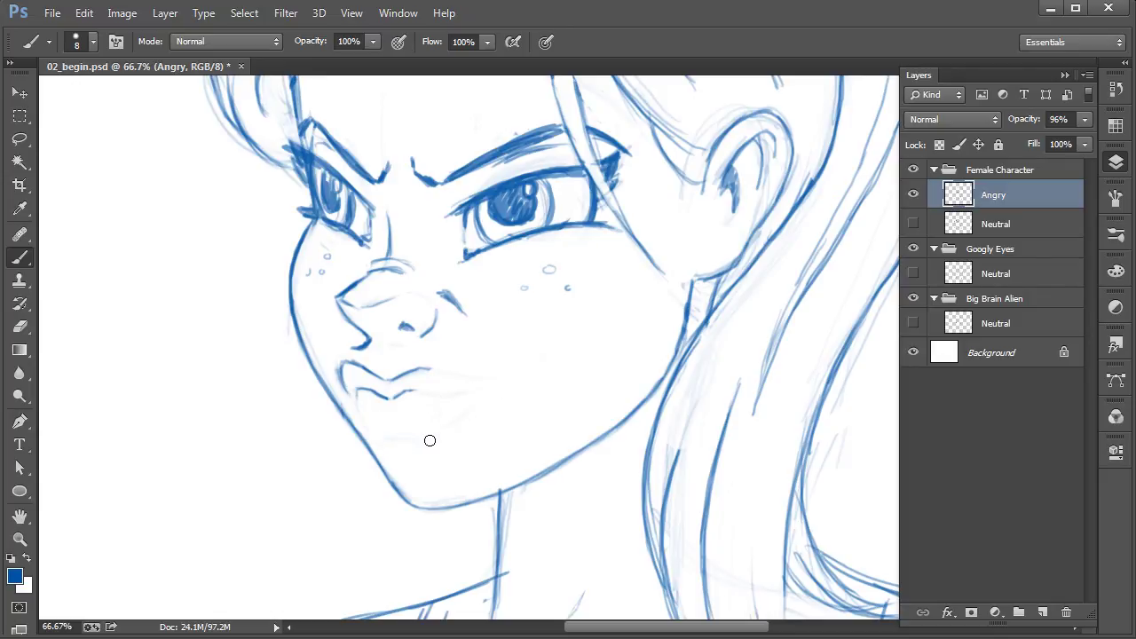
pyautogui.moveTo(423, 370); pyautogui.dragTo(508, 374)
pyautogui.moveTo(414, 391)
pyautogui.mouseDown()
pyautogui.moveTo(478, 386)
pyautogui.moveTo(428, 387)
pyautogui.moveTo(466, 374)
pyautogui.moveTo(519, 387)
pyautogui.moveTo(426, 386)
pyautogui.moveTo(527, 396)
pyautogui.mouseUp()
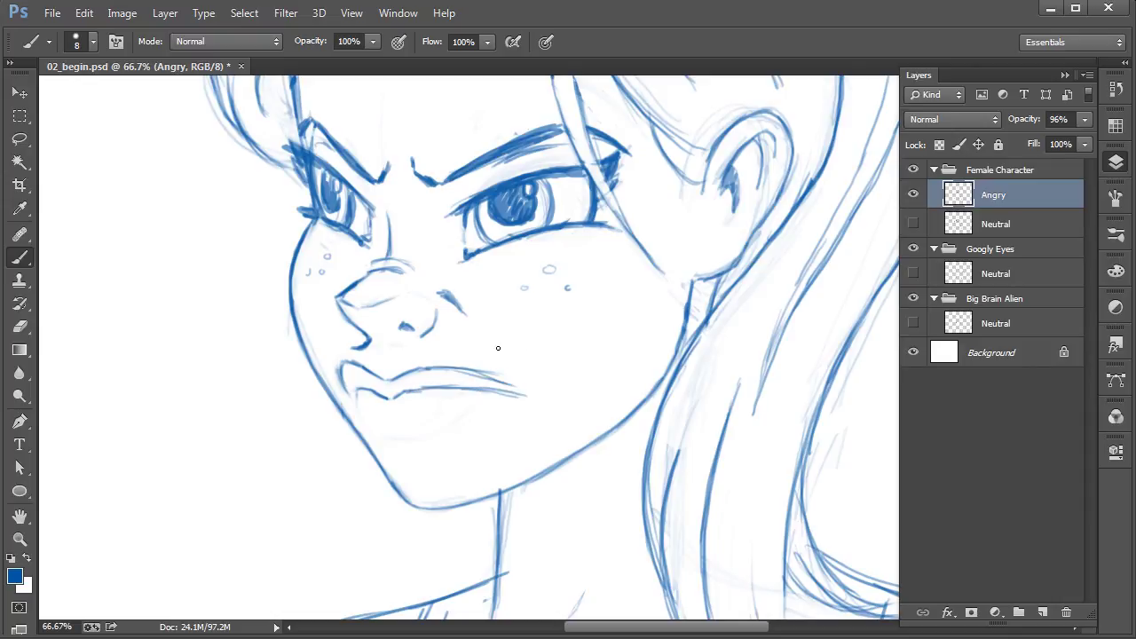
pyautogui.moveTo(451, 370); pyautogui.dragTo(523, 399)
# Step: Draw a full lower lip for an open mouth reaching down near the chin, and thicken its outer contour
pyautogui.moveTo(339, 379)
pyautogui.mouseDown()
pyautogui.moveTo(368, 423)
pyautogui.moveTo(375, 467)
pyautogui.moveTo(400, 474)
pyautogui.moveTo(444, 472)
pyautogui.moveTo(506, 409)
pyautogui.mouseUp()
pyautogui.moveTo(375, 424)
pyautogui.mouseDown()
pyautogui.moveTo(433, 443)
pyautogui.moveTo(508, 402)
pyautogui.moveTo(433, 469)
pyautogui.moveTo(411, 477)
pyautogui.moveTo(385, 464)
pyautogui.moveTo(411, 477)
pyautogui.mouseUp()
pyautogui.moveTo(368, 444)
pyautogui.mouseDown()
pyautogui.moveTo(380, 468)
pyautogui.moveTo(421, 478)
pyautogui.mouseUp()
pyautogui.moveTo(382, 437)
pyautogui.mouseDown()
pyautogui.moveTo(448, 441)
pyautogui.moveTo(385, 442)
pyautogui.moveTo(472, 426)
pyautogui.moveTo(508, 404)
pyautogui.mouseUp()
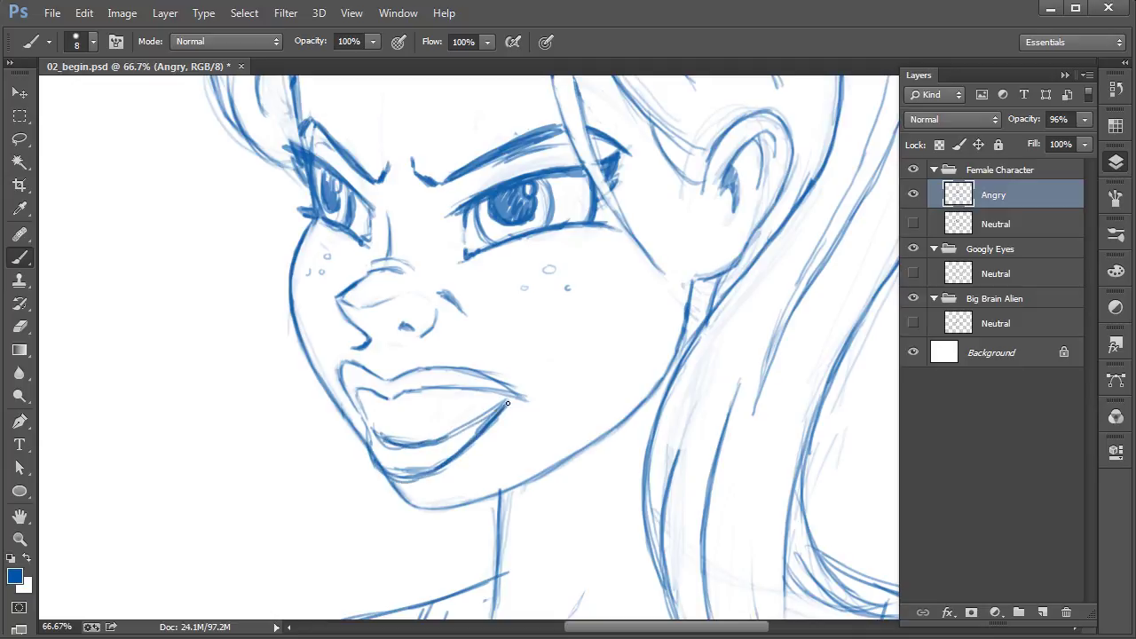
pyautogui.moveTo(359, 402); pyautogui.dragTo(365, 426)
pyautogui.moveTo(422, 479)
pyautogui.mouseDown()
pyautogui.moveTo(462, 457)
pyautogui.moveTo(426, 475)
pyautogui.moveTo(508, 404)
pyautogui.mouseUp()
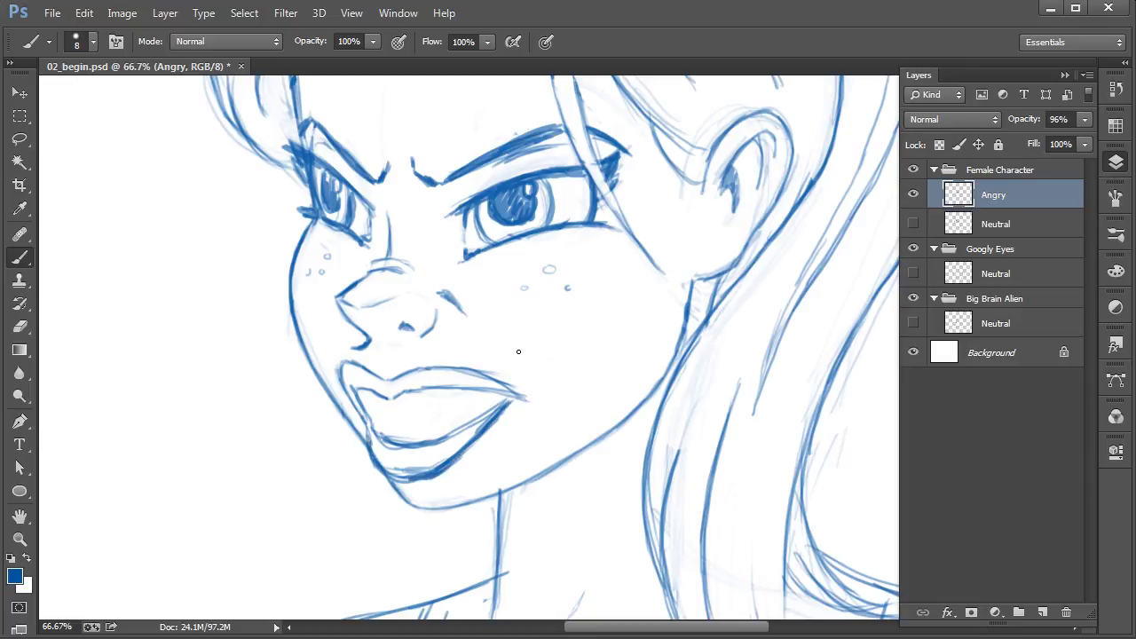
# Step: Darken the inner edge of the far mouth corner and accent the near corner of the open mouth
pyautogui.moveTo(356, 389)
pyautogui.mouseDown()
pyautogui.moveTo(379, 439)
pyautogui.moveTo(355, 386)
pyautogui.mouseUp()
pyautogui.moveTo(422, 441)
pyautogui.mouseDown()
pyautogui.moveTo(455, 435)
pyautogui.moveTo(472, 406)
pyautogui.moveTo(499, 400)
pyautogui.moveTo(454, 415)
pyautogui.mouseUp()
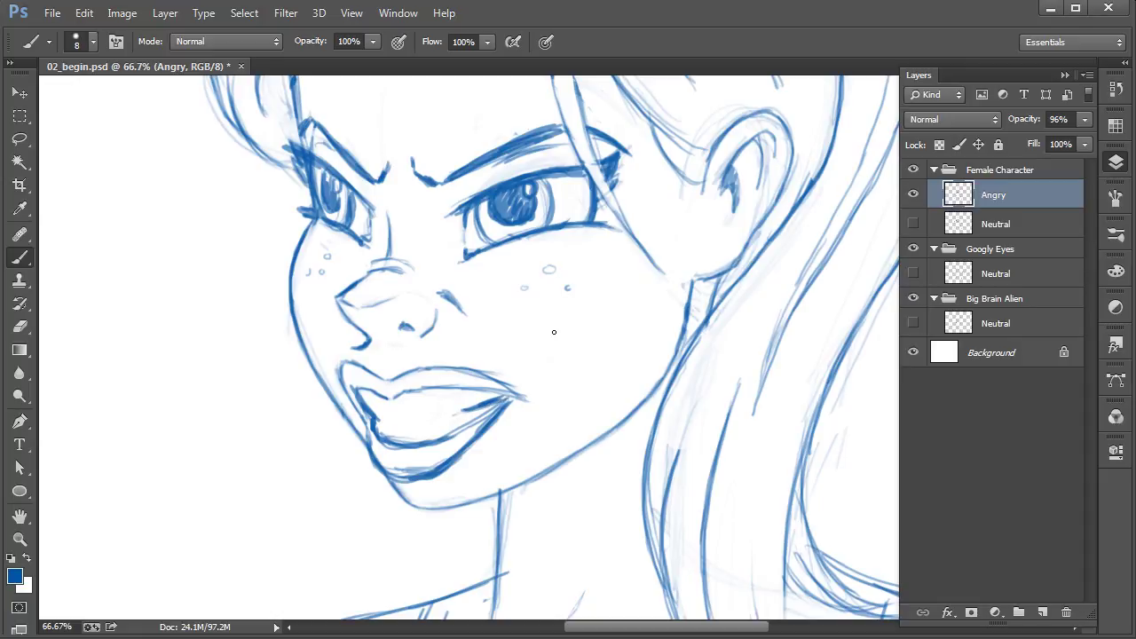
pyautogui.moveTo(496, 392); pyautogui.dragTo(529, 400)
# Step: Lasso the whole mouth, widen it toward the near cheek to about 107% with Free Transform, deselect it and return to the brush
pyautogui.hotkey('ctrl', '-')
pyautogui.moveTo(665, 452); pyautogui.dragTo(598, 563)
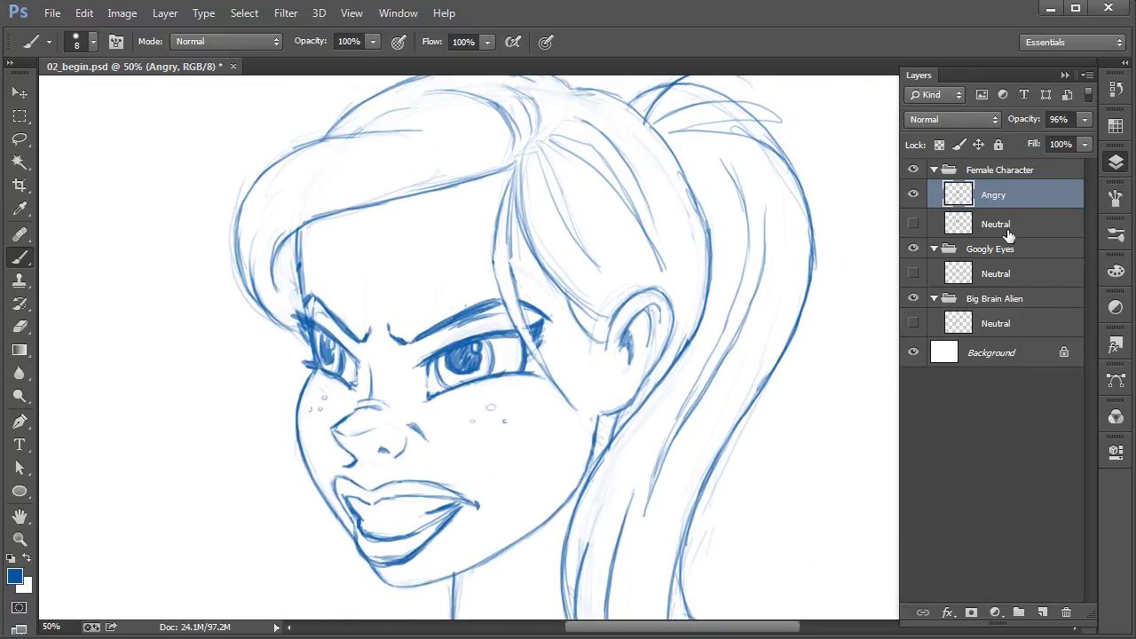
pyautogui.moveTo(612, 515); pyautogui.dragTo(629, 481)
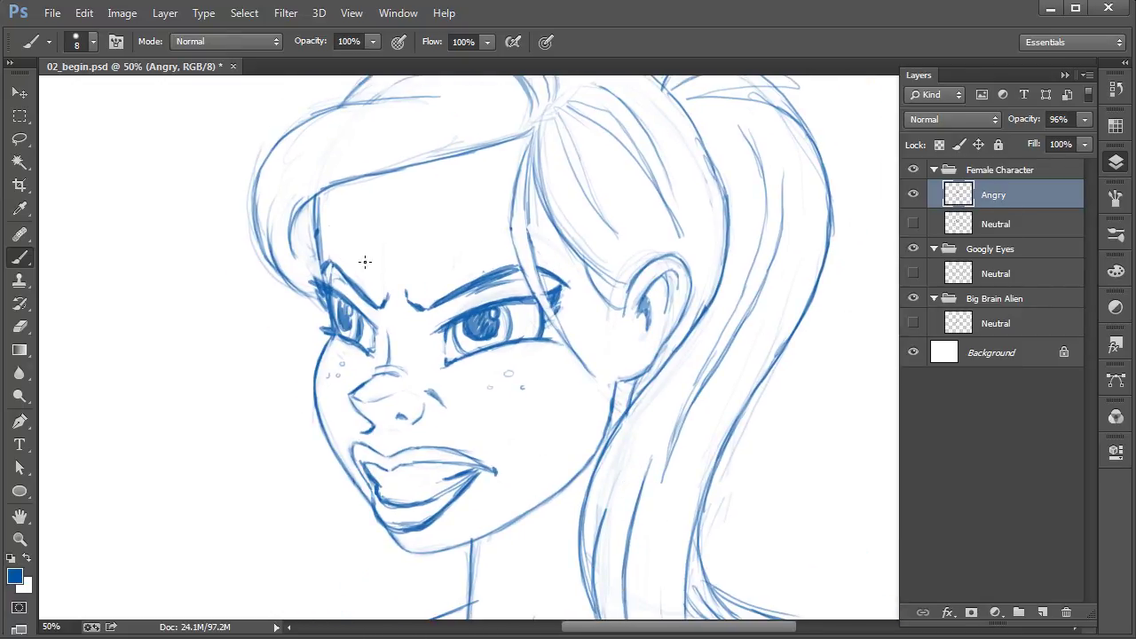
pyautogui.moveTo(527, 489); pyautogui.dragTo(543, 443)
pyautogui.click(19, 139)
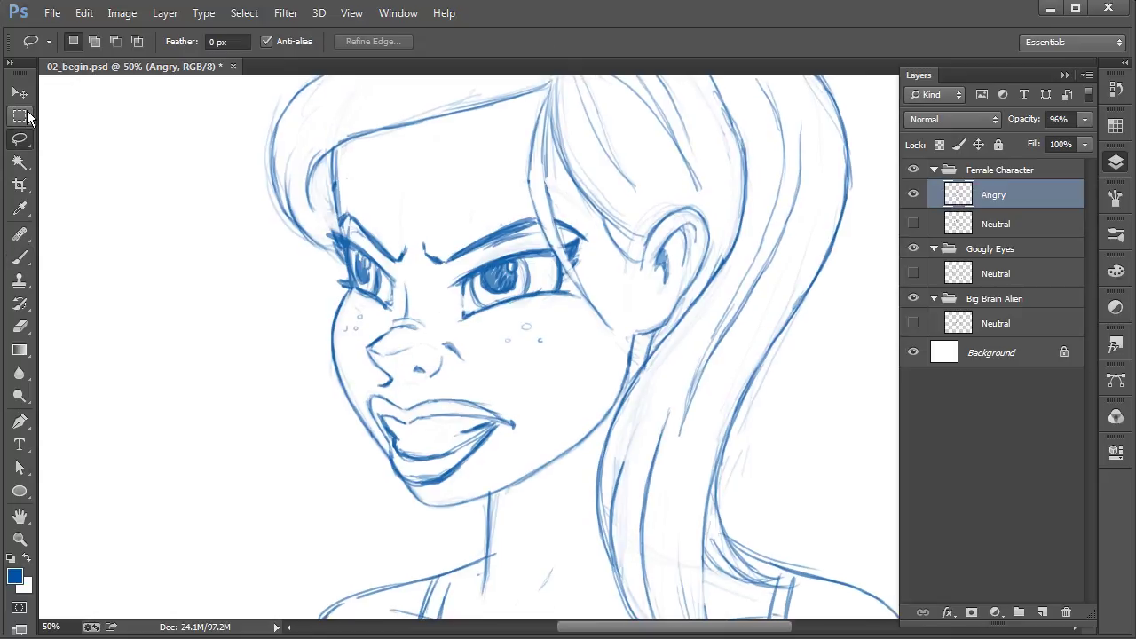
pyautogui.hotkey('ctrl', '+')
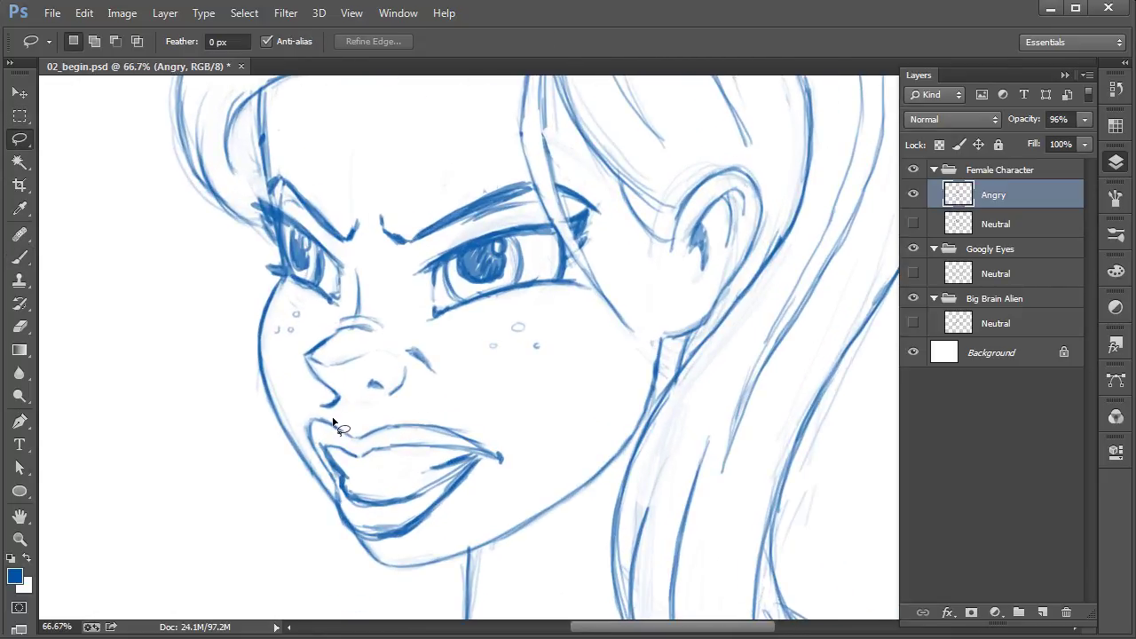
pyautogui.moveTo(330, 414)
pyautogui.mouseDown()
pyautogui.moveTo(305, 424)
pyautogui.moveTo(360, 543)
pyautogui.moveTo(389, 548)
pyautogui.moveTo(487, 500)
pyautogui.moveTo(495, 419)
pyautogui.moveTo(346, 419)
pyautogui.mouseUp()
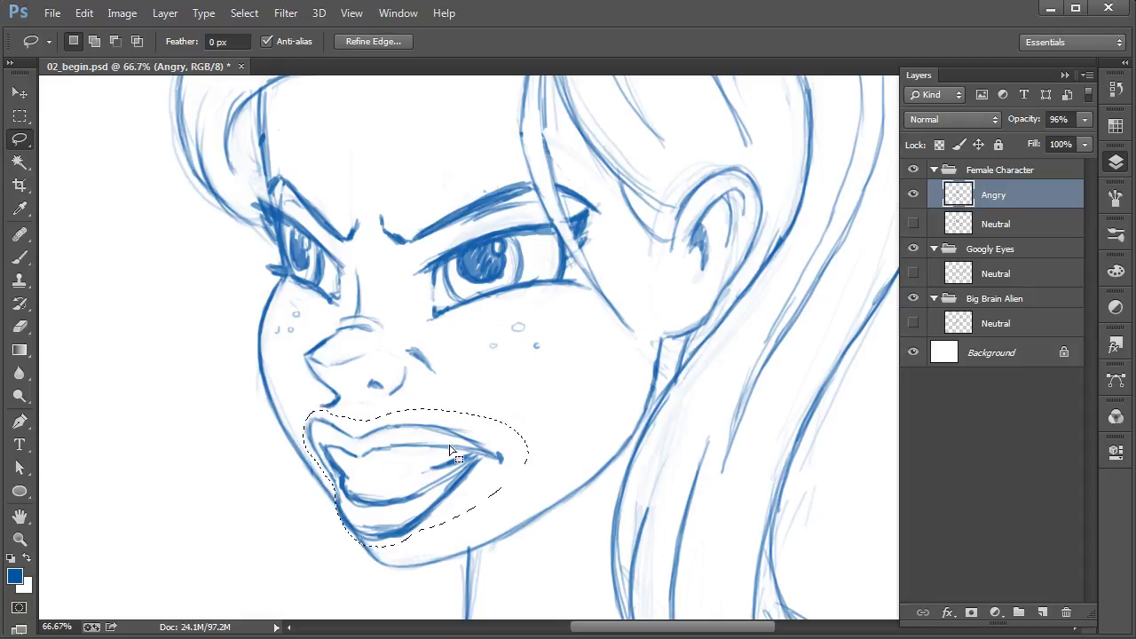
pyautogui.rightClick(407, 435)
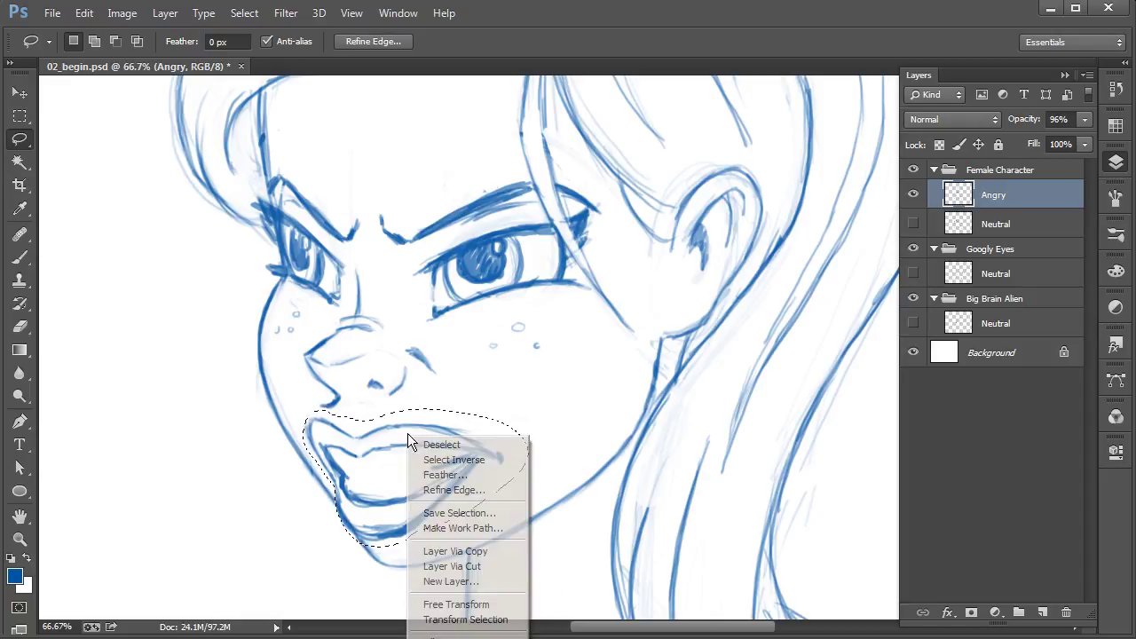
pyautogui.click(456, 605)
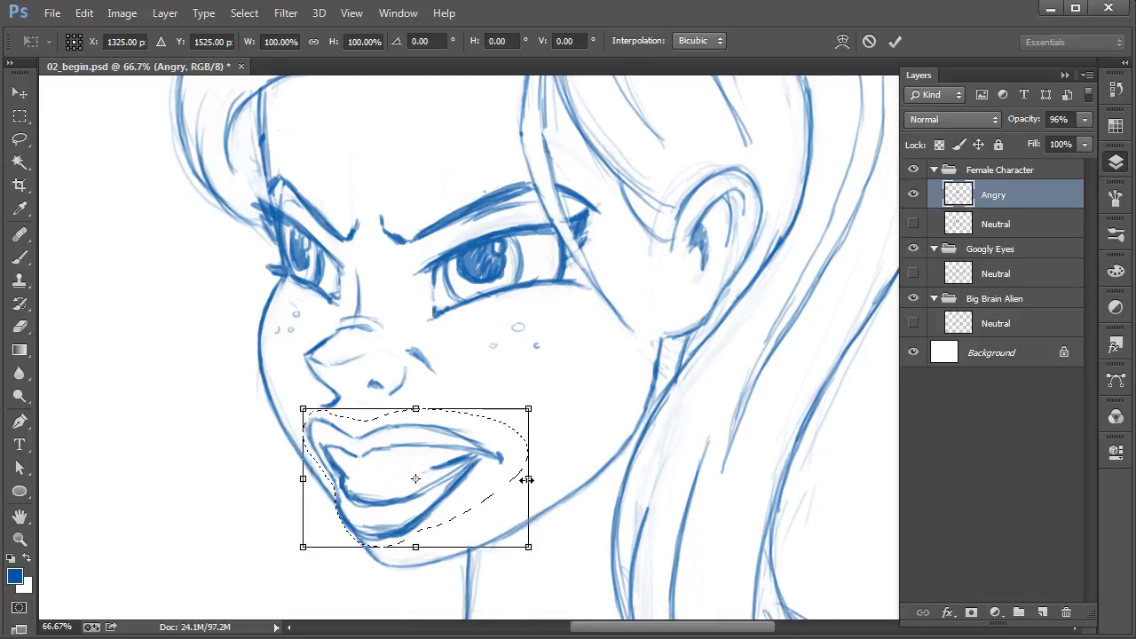
pyautogui.moveTo(528, 478); pyautogui.dragTo(542, 477)
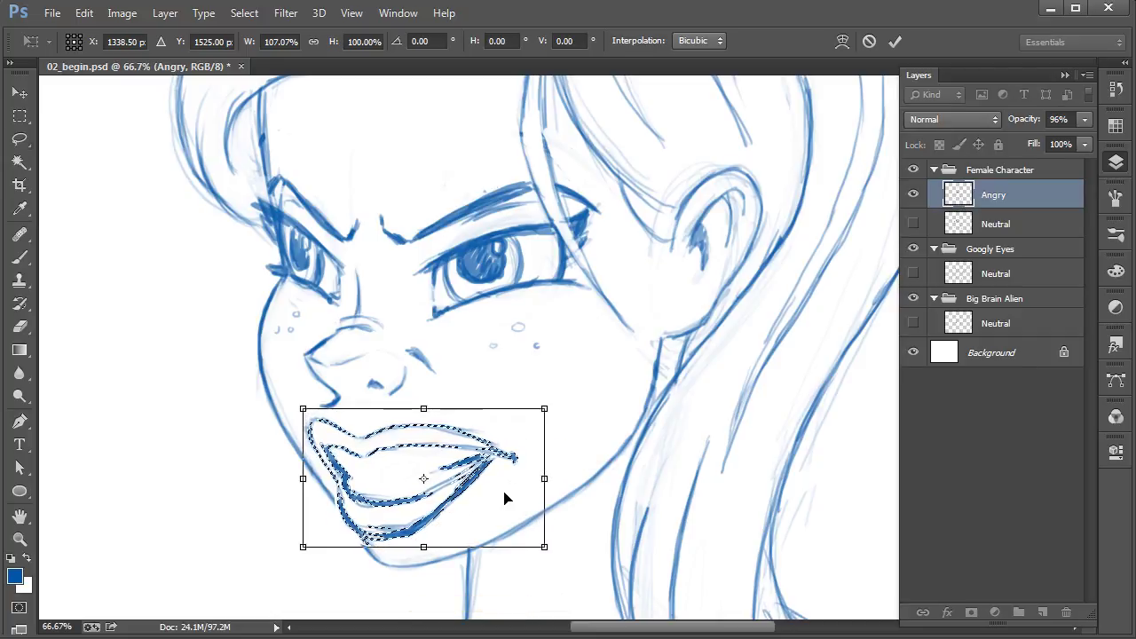
pyautogui.press('Return')
pyautogui.hotkey('ctrl', 'd')
pyautogui.press('b')
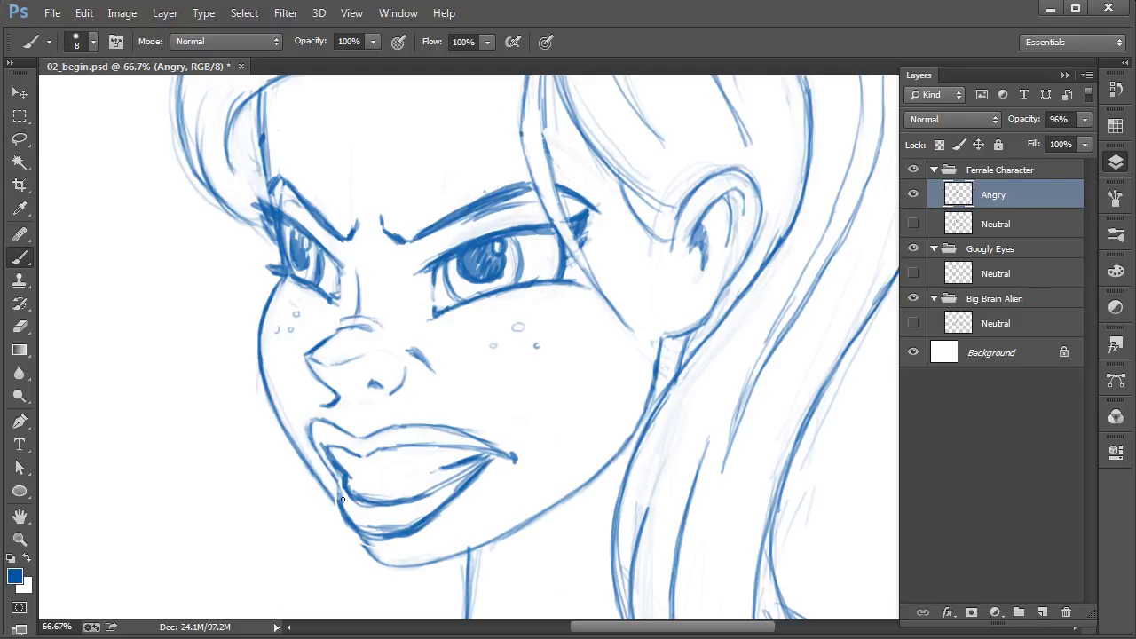
# Step: Redraw the far jaw and chin contour slightly lower under the open mouth and blend it into the near jawline
pyautogui.moveTo(330, 495)
pyautogui.mouseDown()
pyautogui.moveTo(376, 558)
pyautogui.moveTo(369, 548)
pyautogui.moveTo(406, 563)
pyautogui.moveTo(400, 548)
pyautogui.moveTo(389, 568)
pyautogui.moveTo(463, 554)
pyautogui.mouseUp()
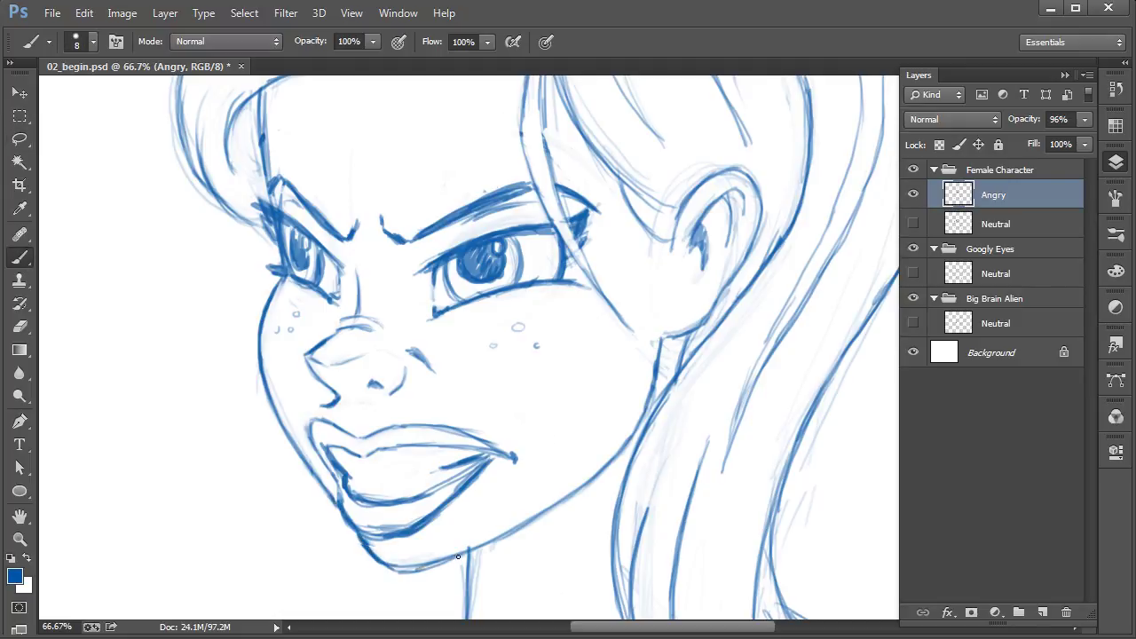
pyautogui.moveTo(389, 570); pyautogui.dragTo(485, 549)
pyautogui.moveTo(515, 502); pyautogui.dragTo(494, 352)
pyautogui.moveTo(348, 401)
pyautogui.mouseDown()
pyautogui.moveTo(388, 422)
pyautogui.moveTo(419, 419)
pyautogui.moveTo(522, 366)
pyautogui.mouseUp()
pyautogui.moveTo(429, 413)
pyautogui.mouseDown()
pyautogui.moveTo(415, 418)
pyautogui.moveTo(425, 403)
pyautogui.mouseUp()
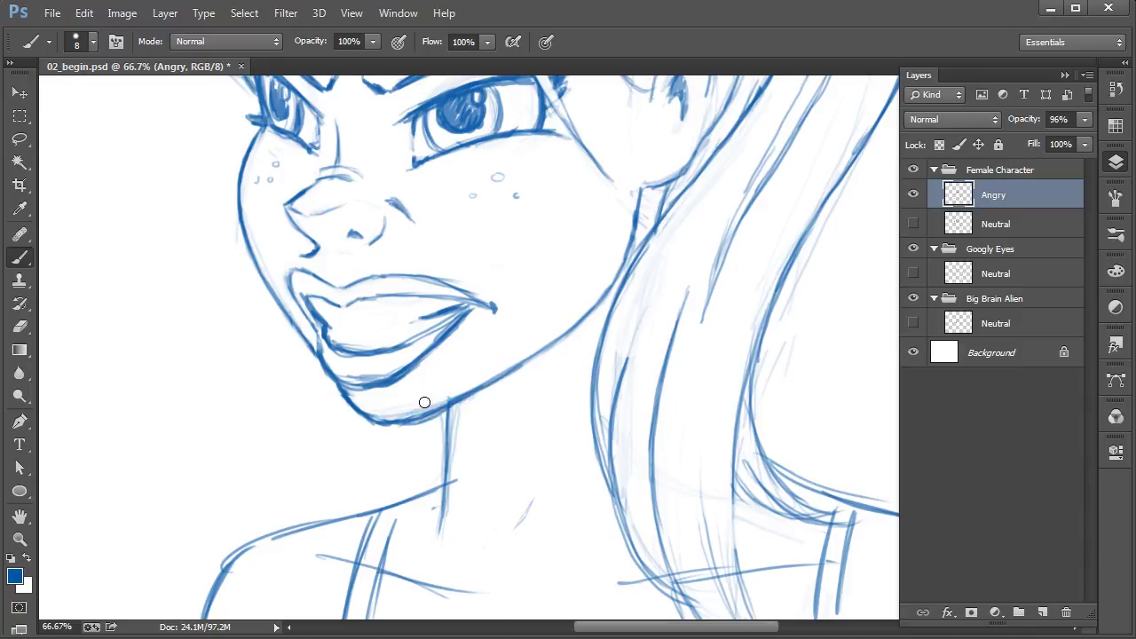
# Step: Clean up under the lower lip and strengthen the inner lip lines and the near mouth corner
pyautogui.moveTo(341, 370); pyautogui.dragTo(388, 368)
pyautogui.moveTo(312, 295)
pyautogui.mouseDown()
pyautogui.moveTo(338, 308)
pyautogui.moveTo(451, 298)
pyautogui.mouseUp()
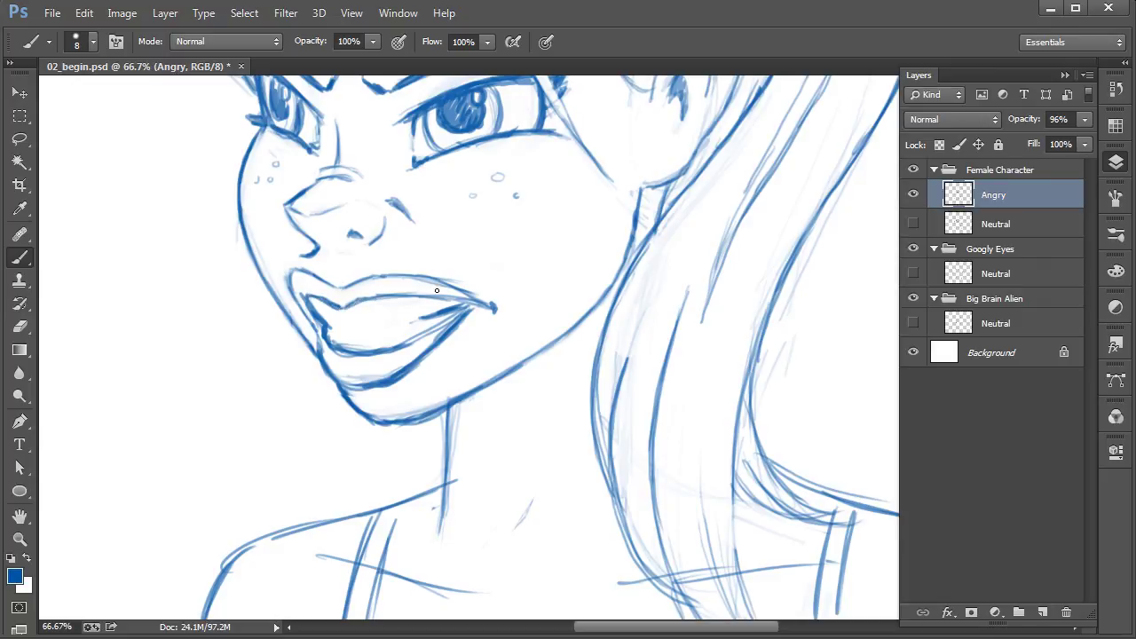
pyautogui.moveTo(344, 289)
pyautogui.mouseDown()
pyautogui.moveTo(428, 278)
pyautogui.moveTo(479, 302)
pyautogui.mouseUp()
pyautogui.moveTo(411, 319); pyautogui.dragTo(437, 314)
# Step: Hide the Angry layer and show the Neutral layer to compare the two expressions of the whole head
pyautogui.hotkey('ctrl', '-')
pyautogui.hotkey('ctrl', '-')
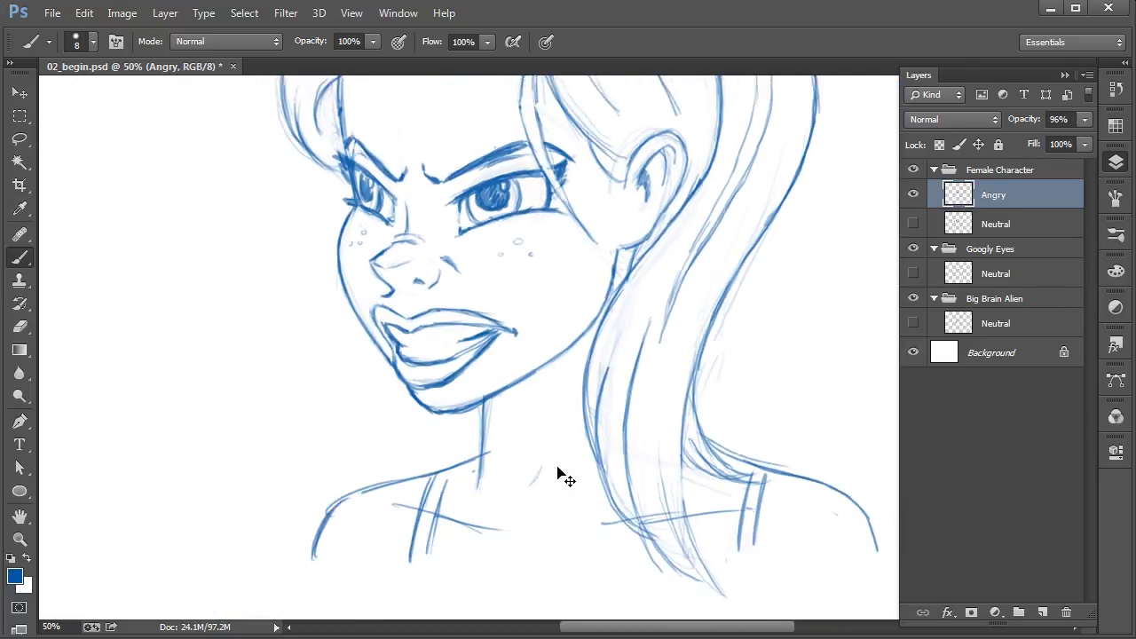
pyautogui.moveTo(595, 353); pyautogui.dragTo(533, 464)
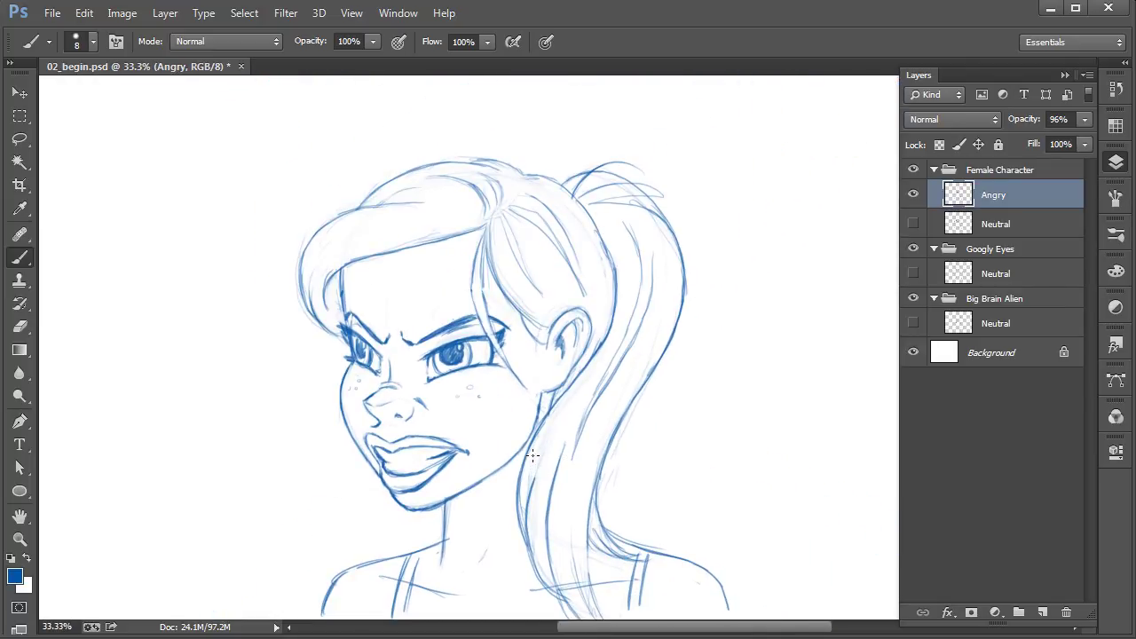
pyautogui.click(914, 194)
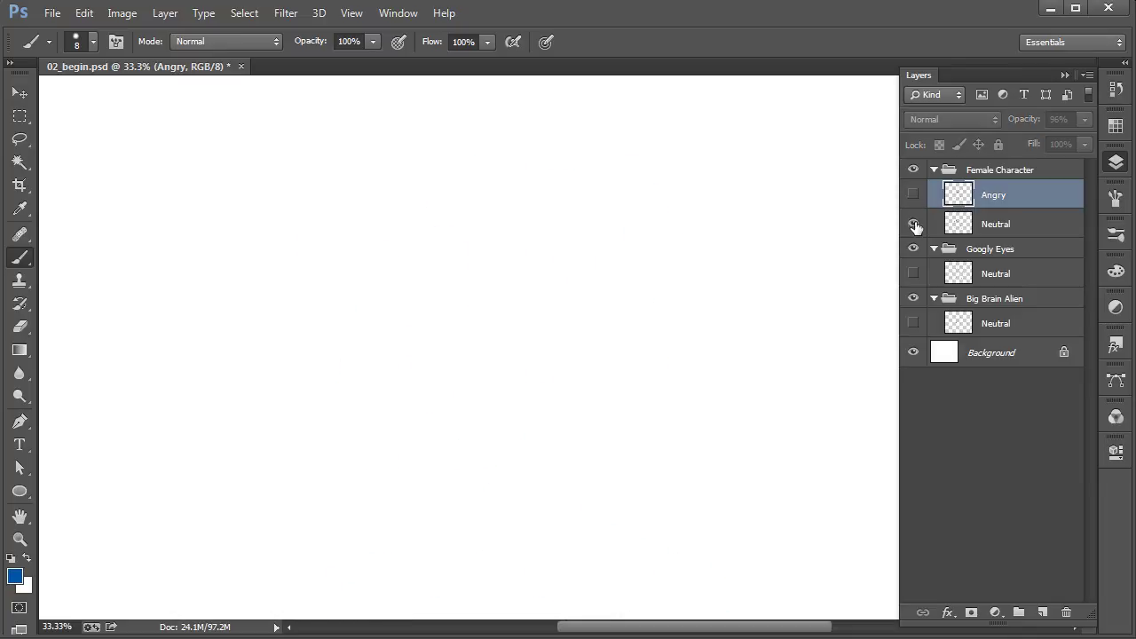
pyautogui.click(913, 224)
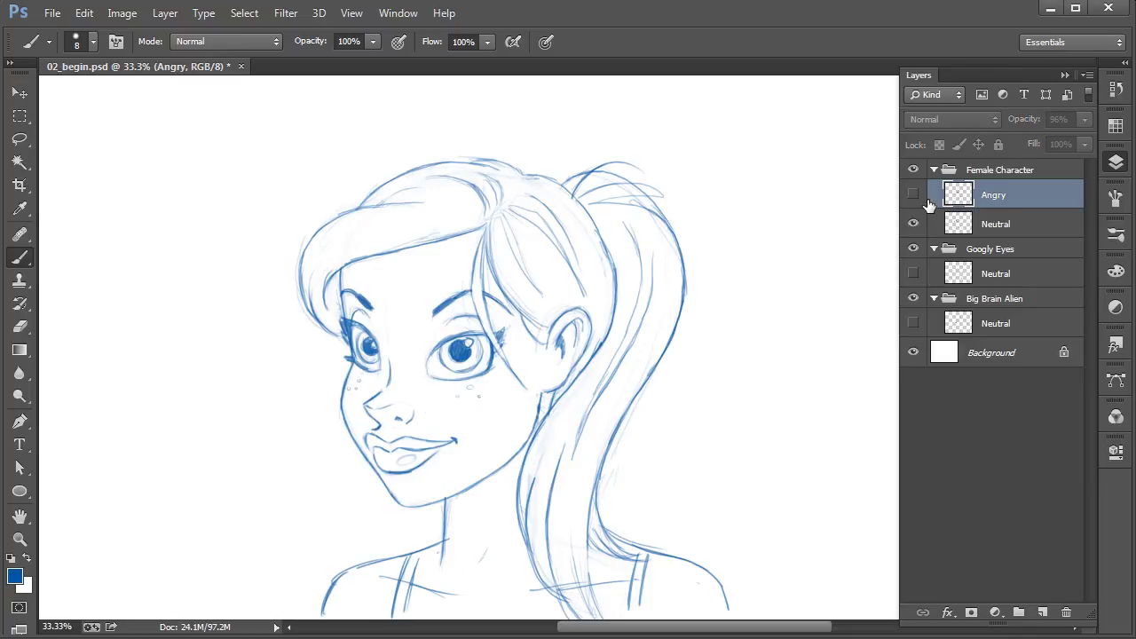